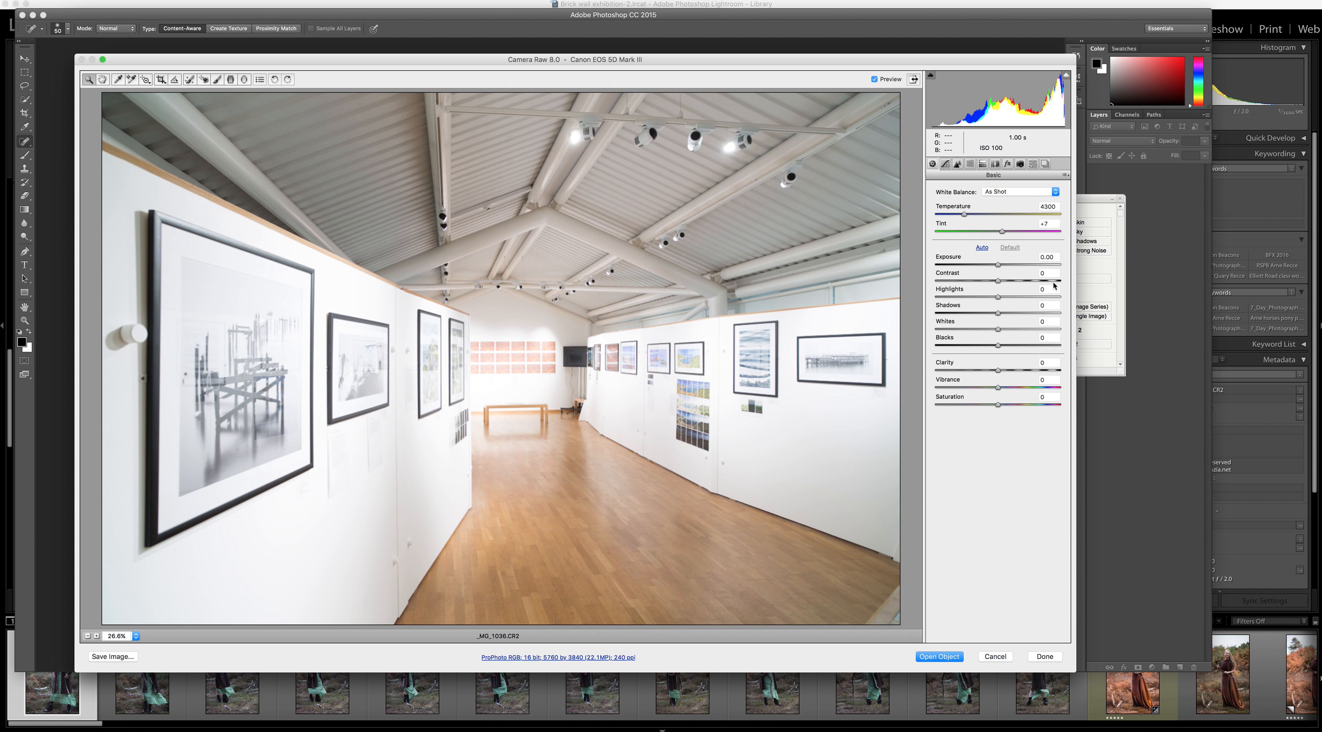
Apply automatic tone correction, and set Exposure to -1.70, Contrast to +11, Highlights to -29 and Shadows to +25
click(983, 249)
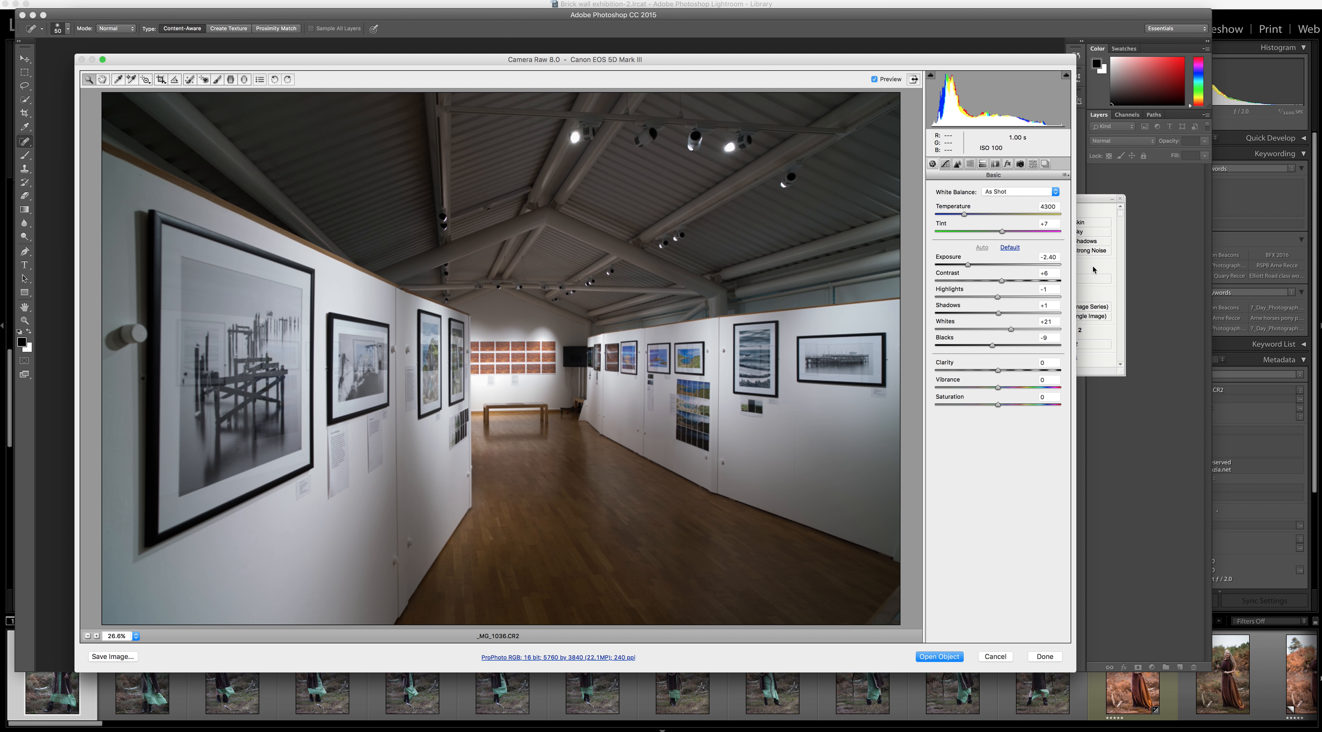
drag(966, 267, 1014, 312)
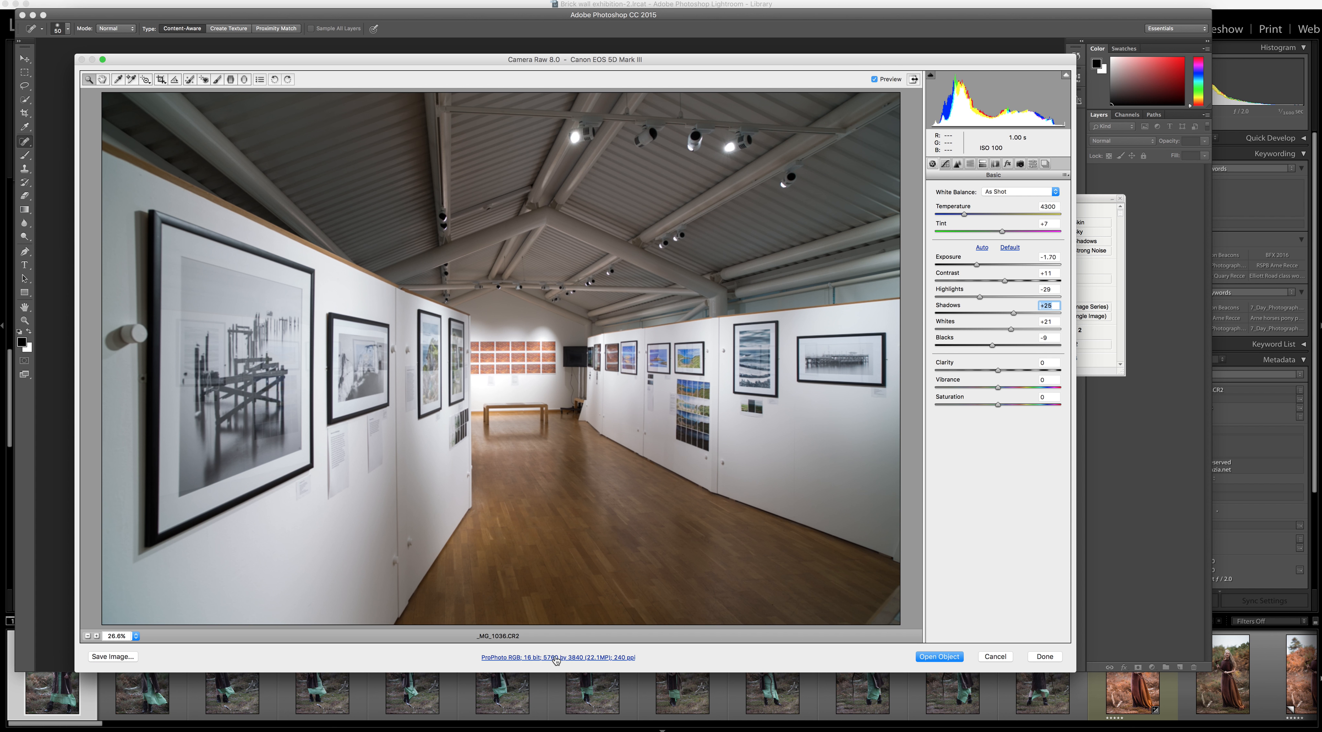
In the workflow options, keep ProPhoto RGB and 16 Bits/Channel, and set the image size to 6144 by 4096 (25.2 MP)
click(531, 657)
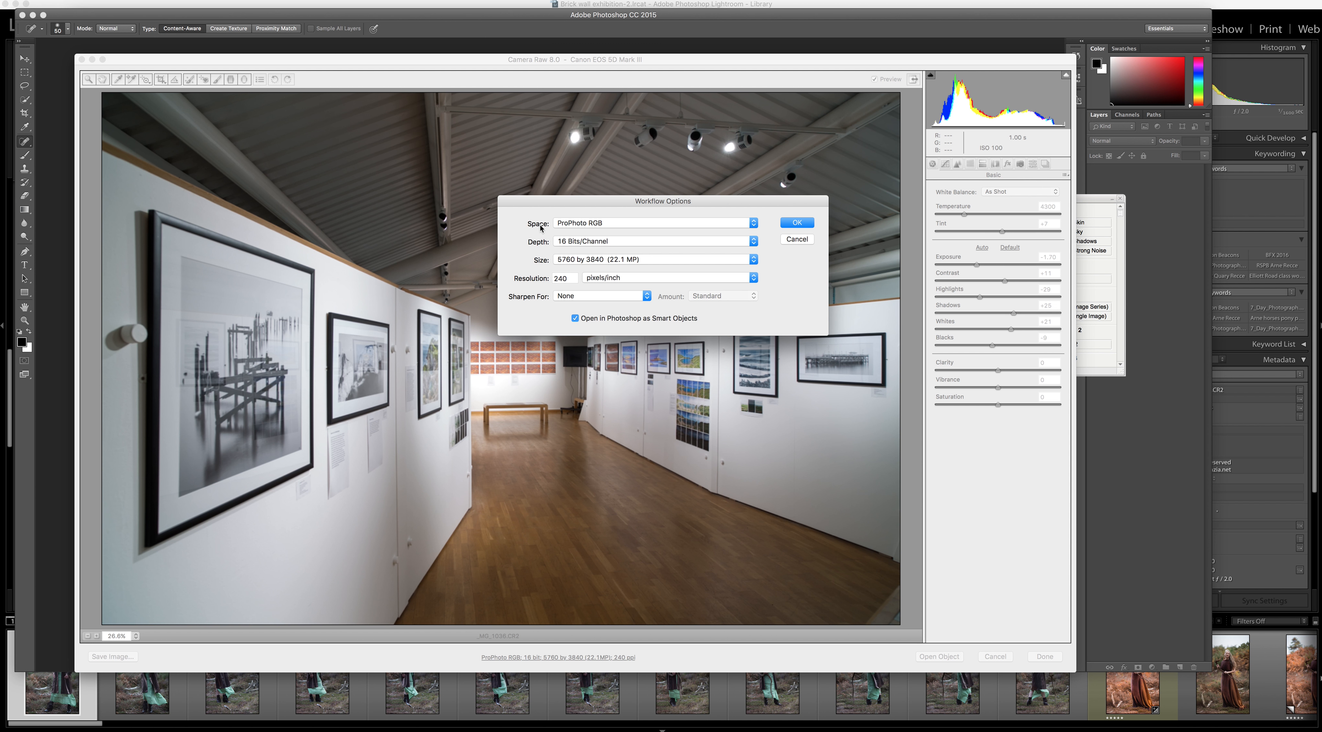
click(631, 227)
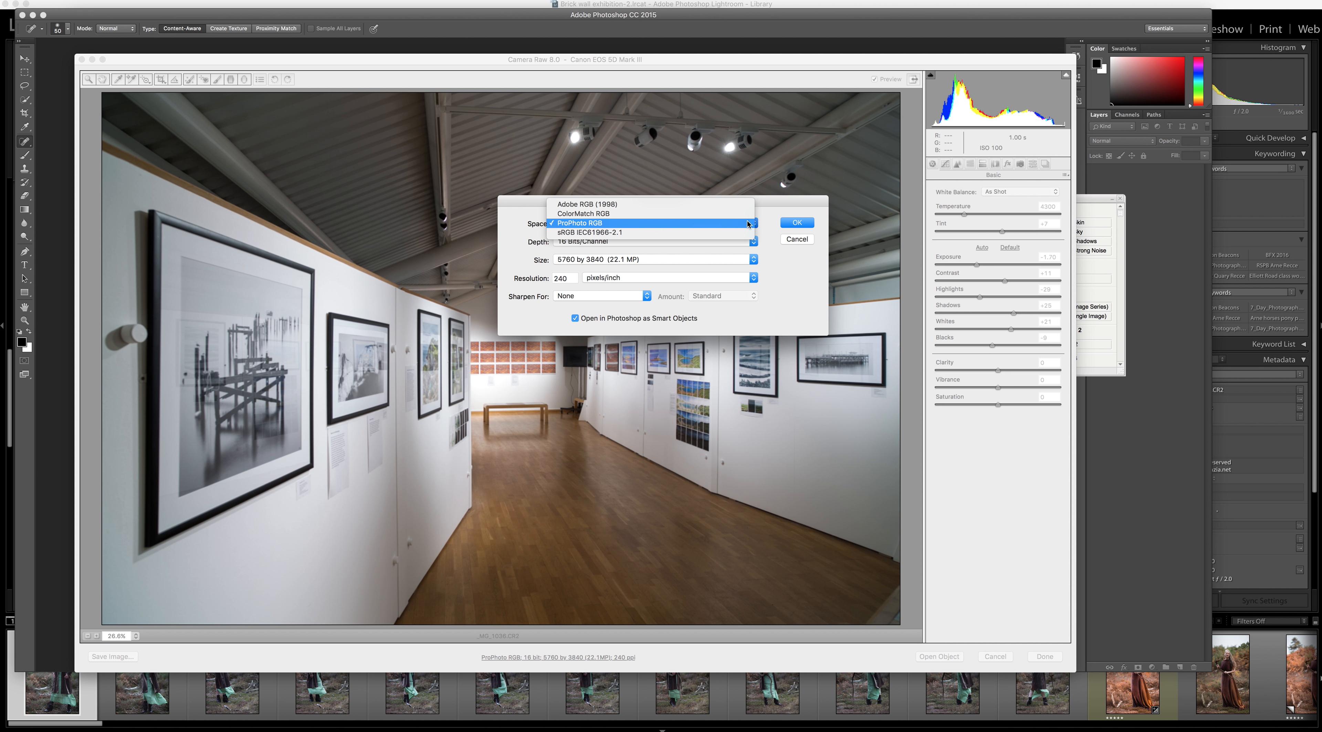
click(677, 223)
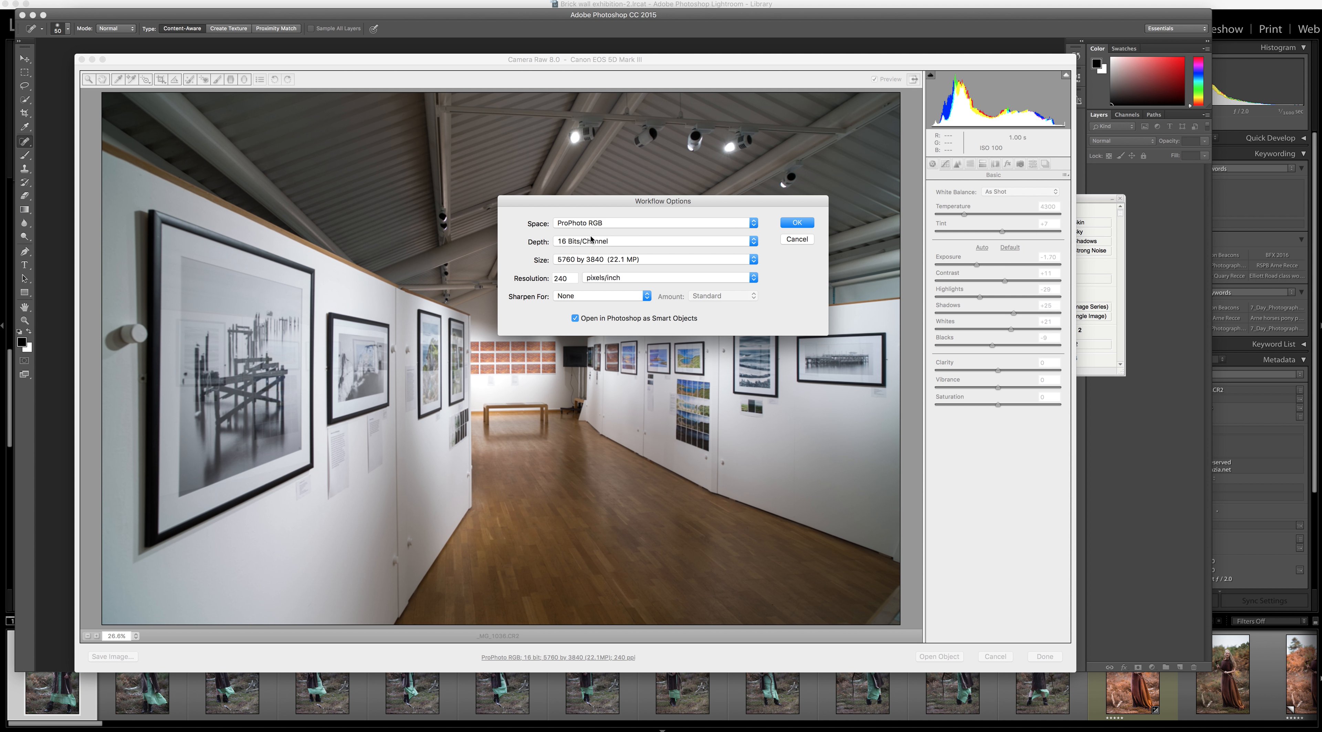
click(735, 243)
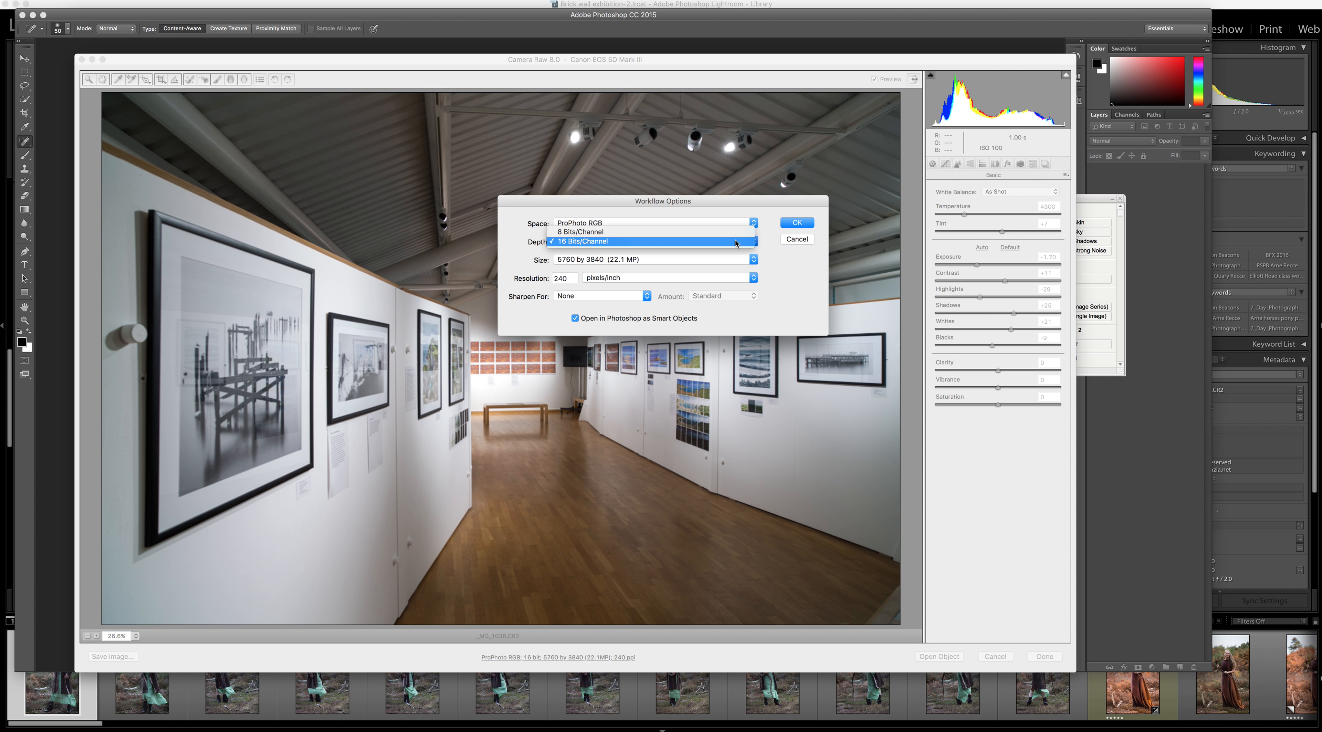
click(771, 245)
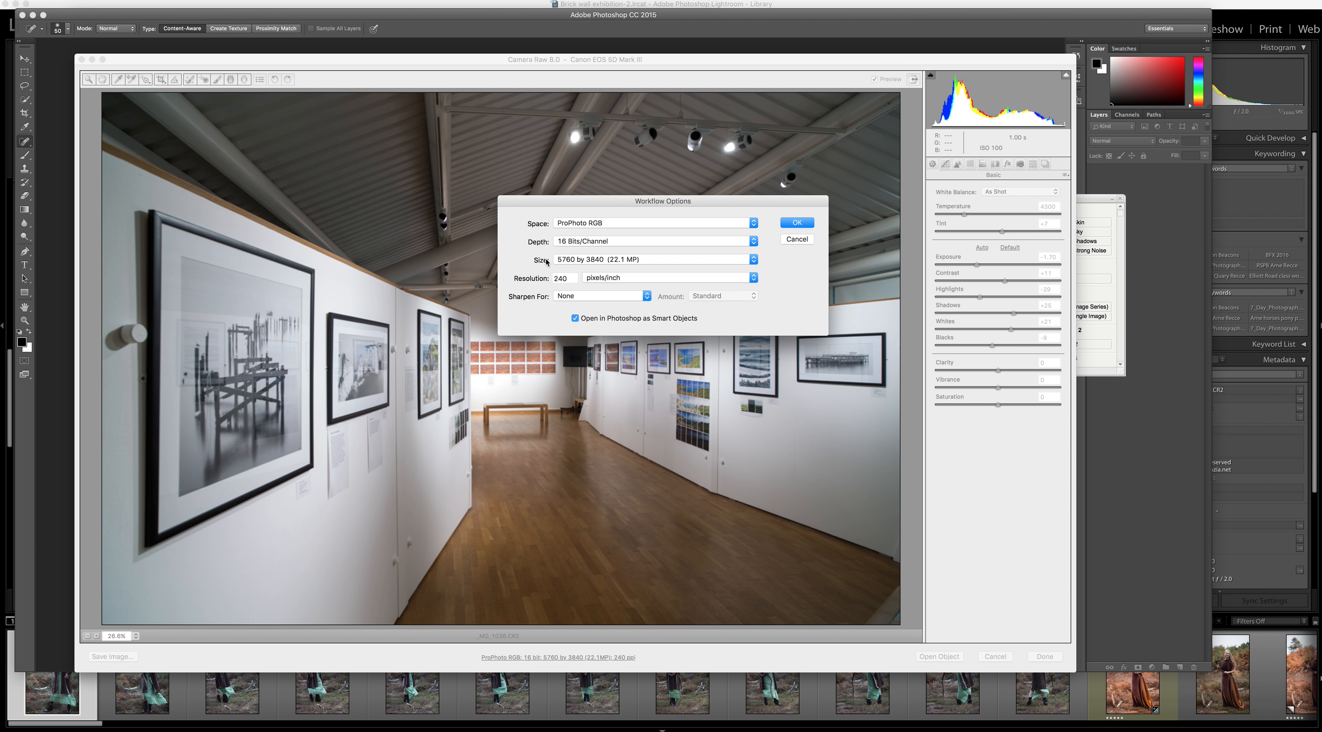
click(614, 264)
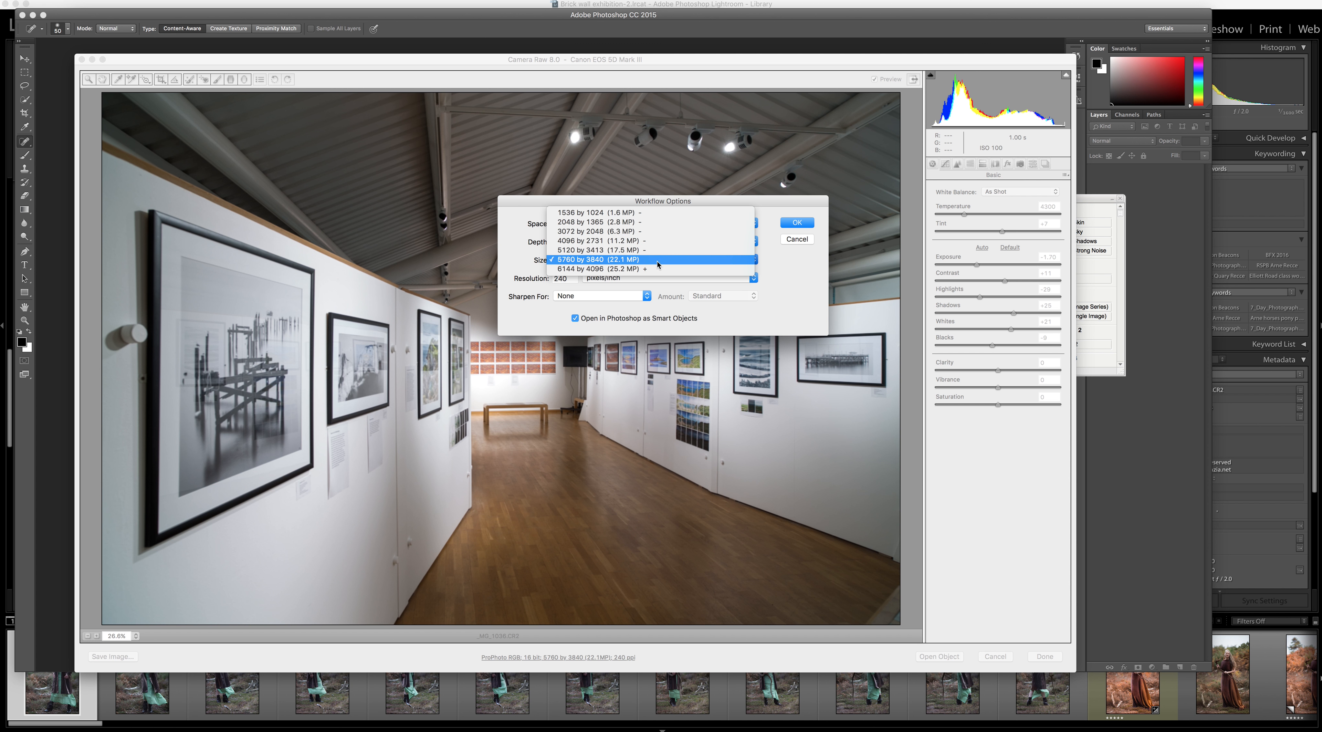
click(637, 268)
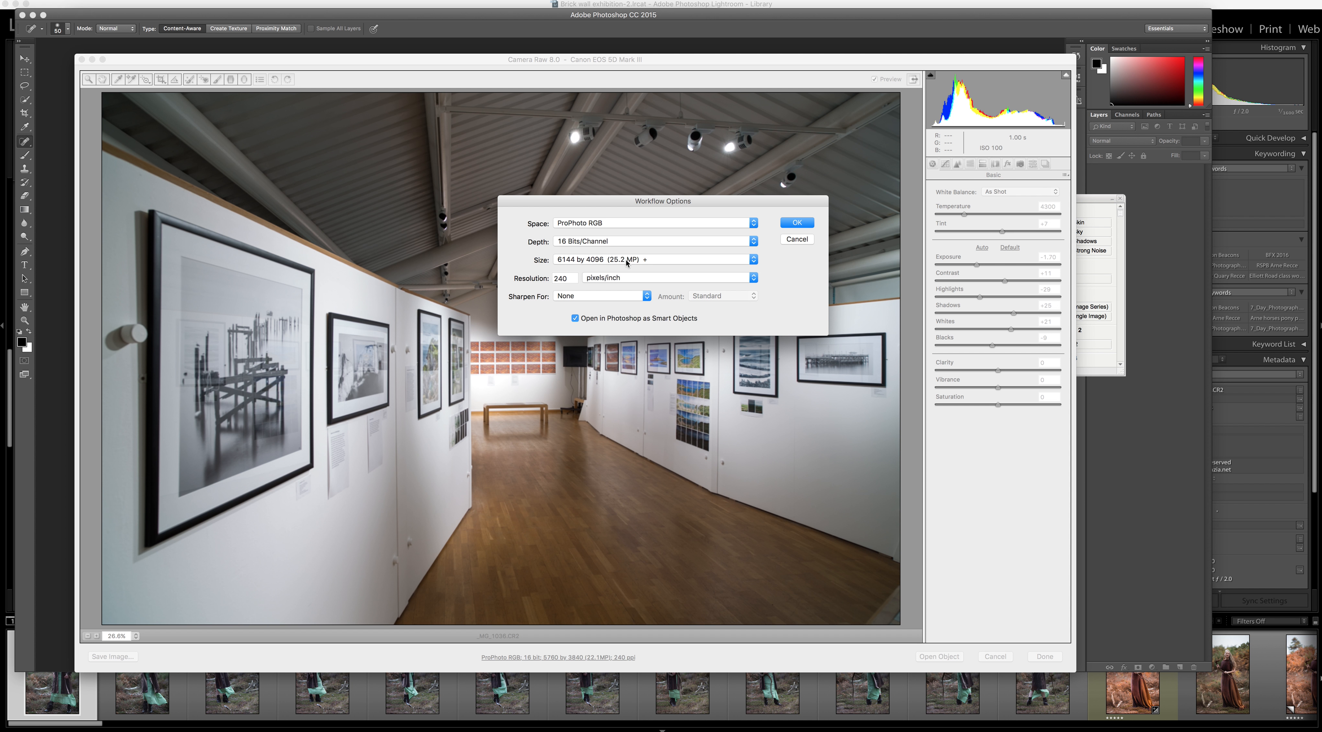
click(648, 259)
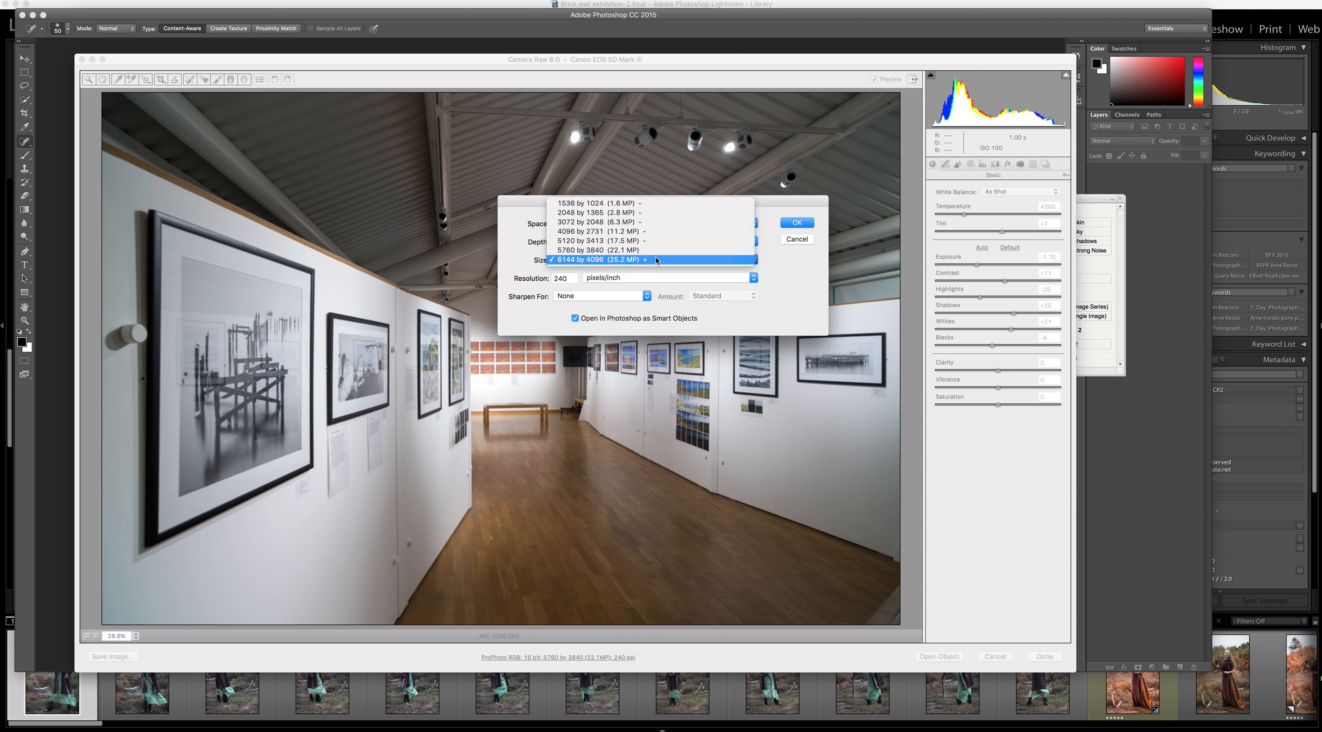
click(652, 263)
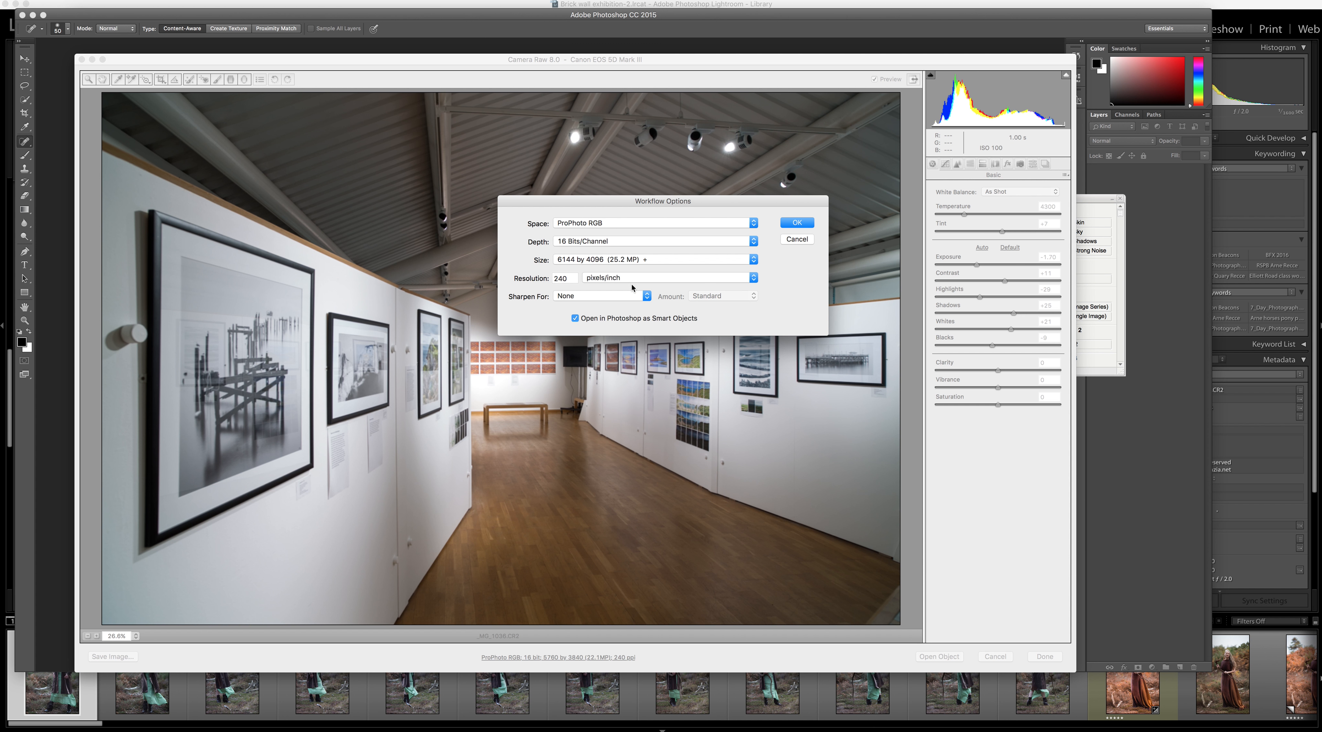
Set the resolution to 300 pixels/inch with Smart Objects enabled, and open the photo in a workspace cleared of the Selective Tool panel
double_click(575, 278)
text(300)
click(576, 319)
click(627, 319)
click(795, 224)
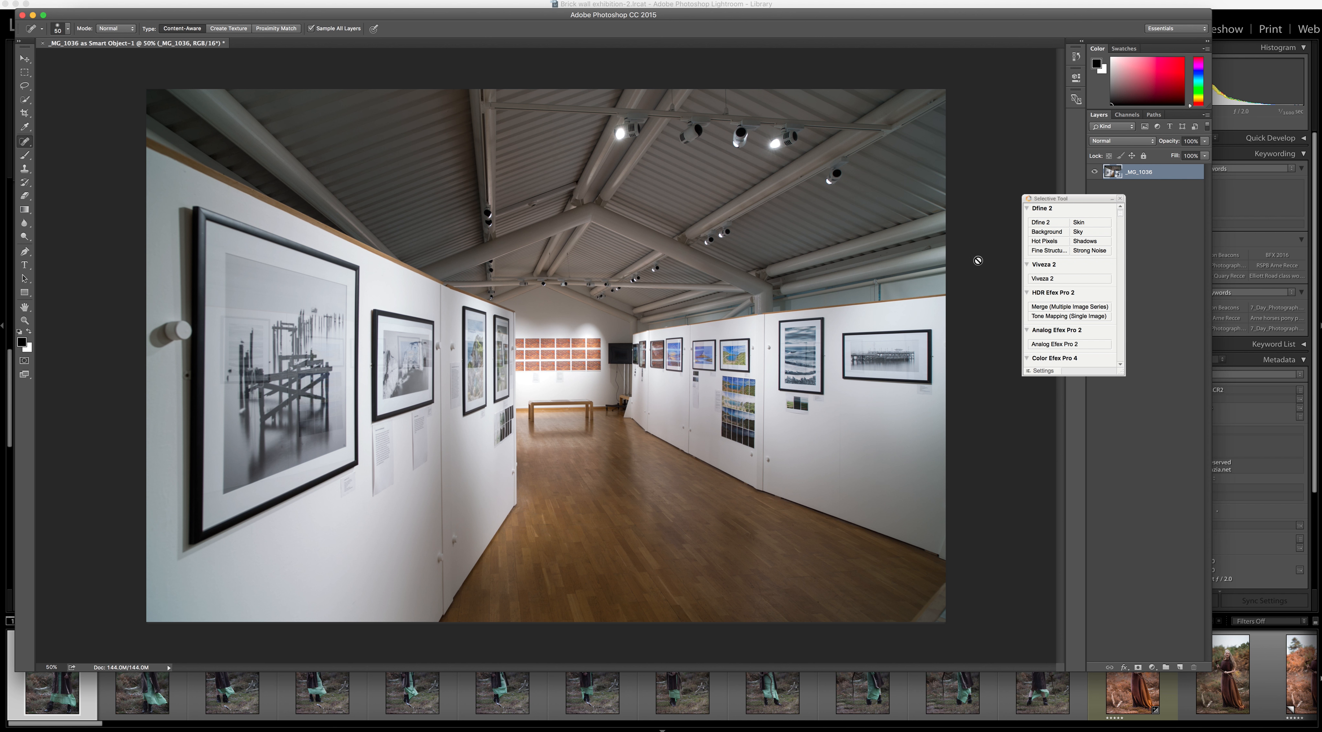
click(1120, 199)
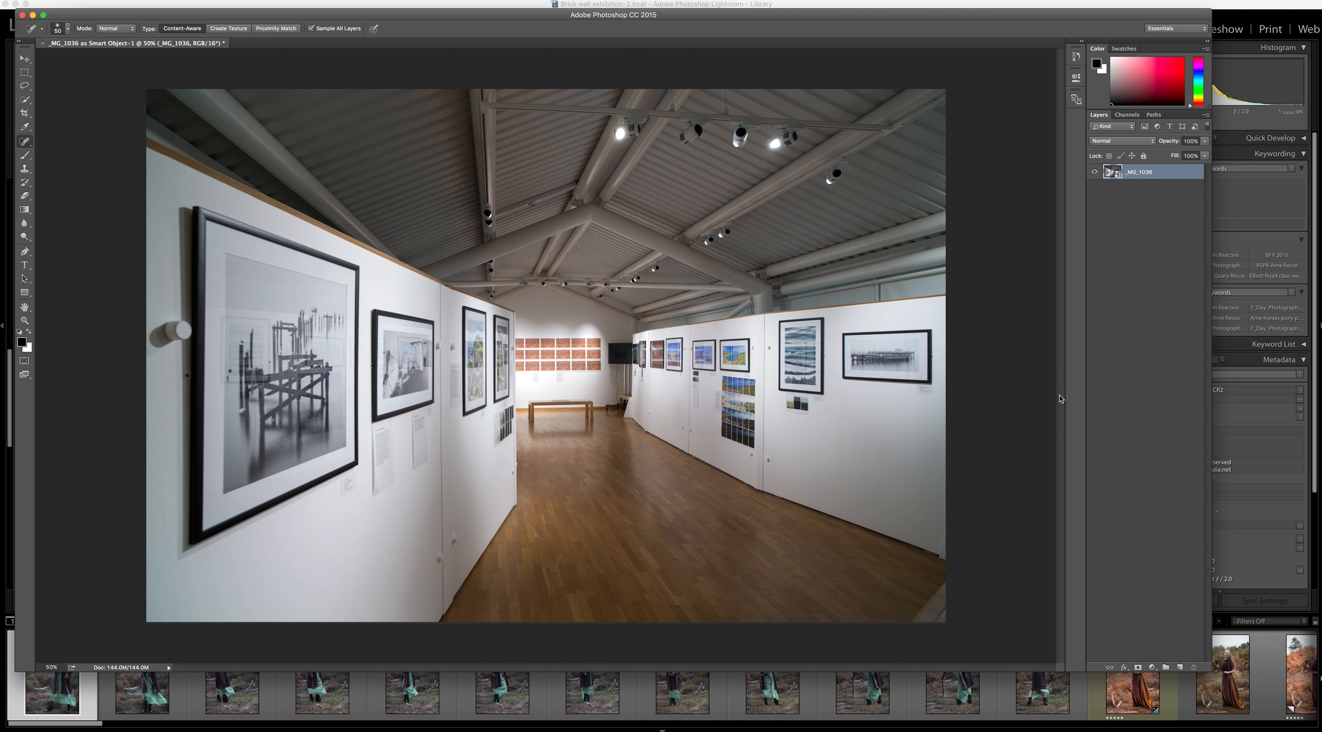
Add a Brightness/Contrast adjustment layer above the photo and increase its brightness and contrast
click(1180, 668)
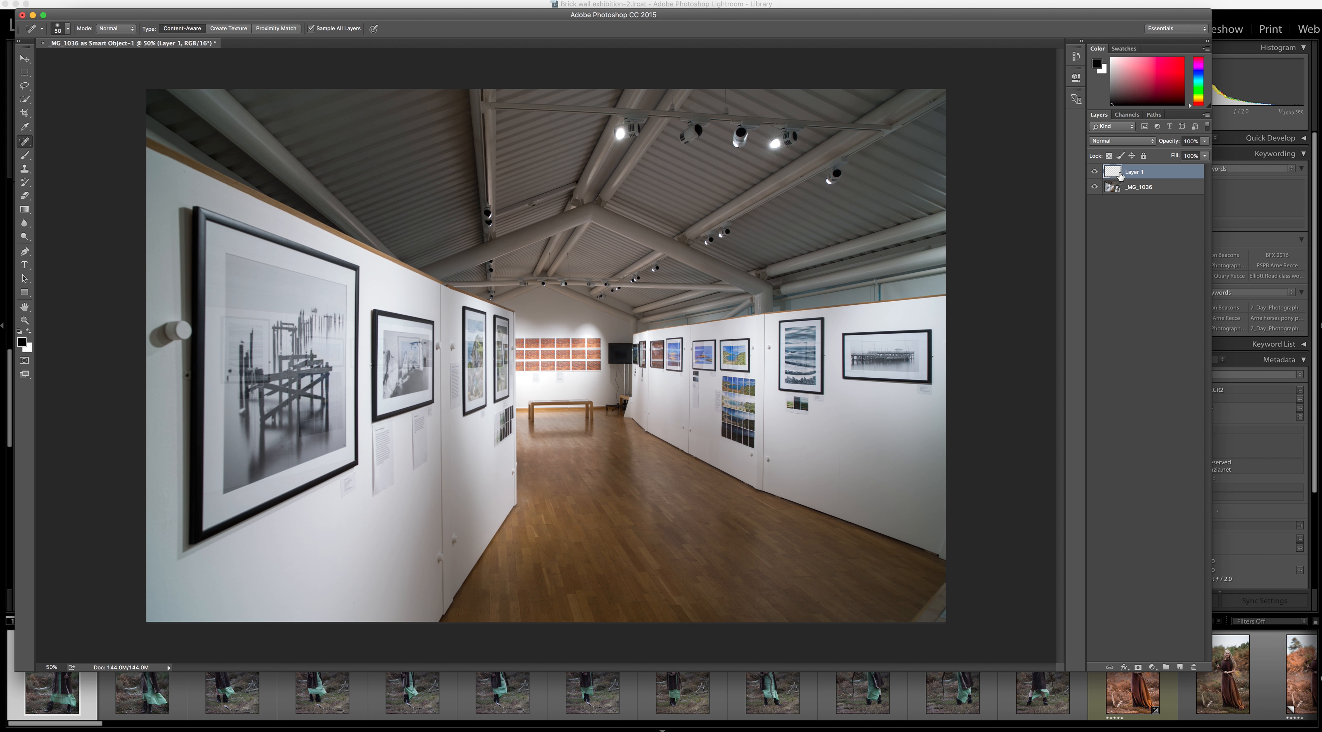
drag(1121, 173, 1195, 667)
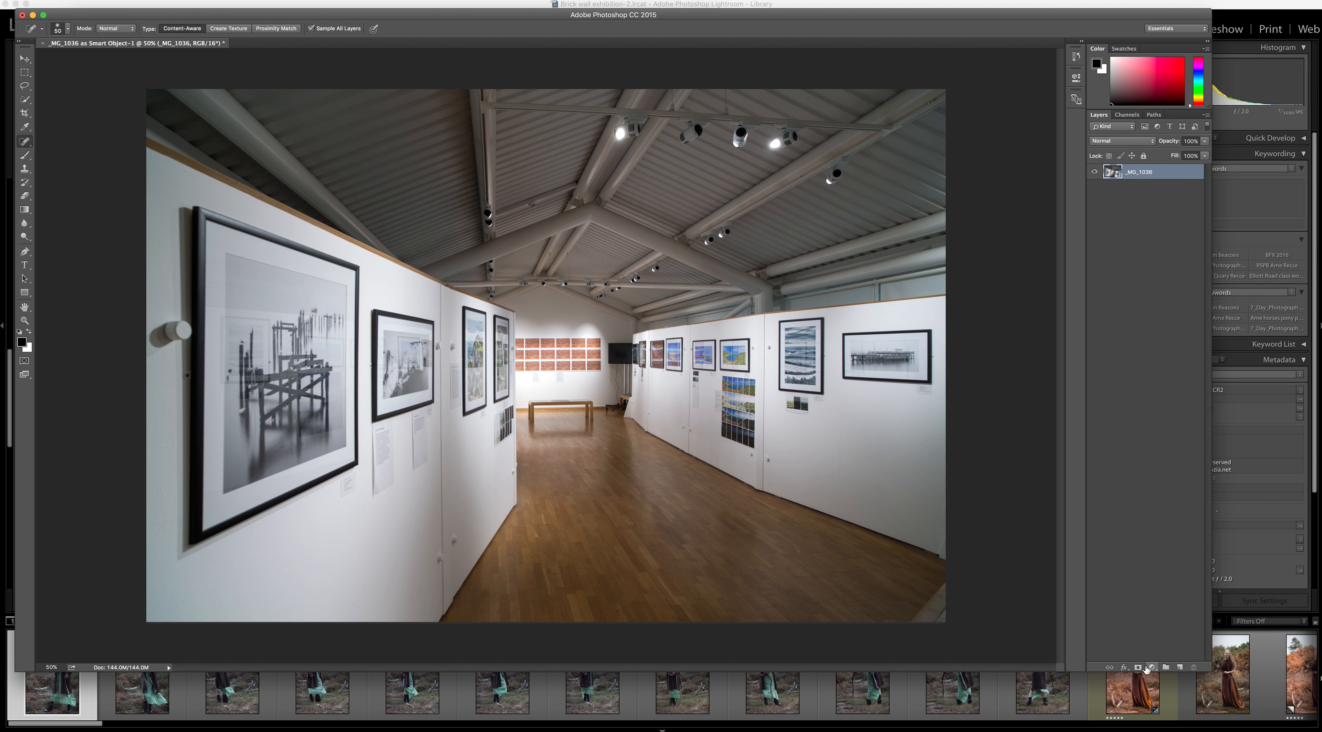
click(1153, 667)
click(1176, 706)
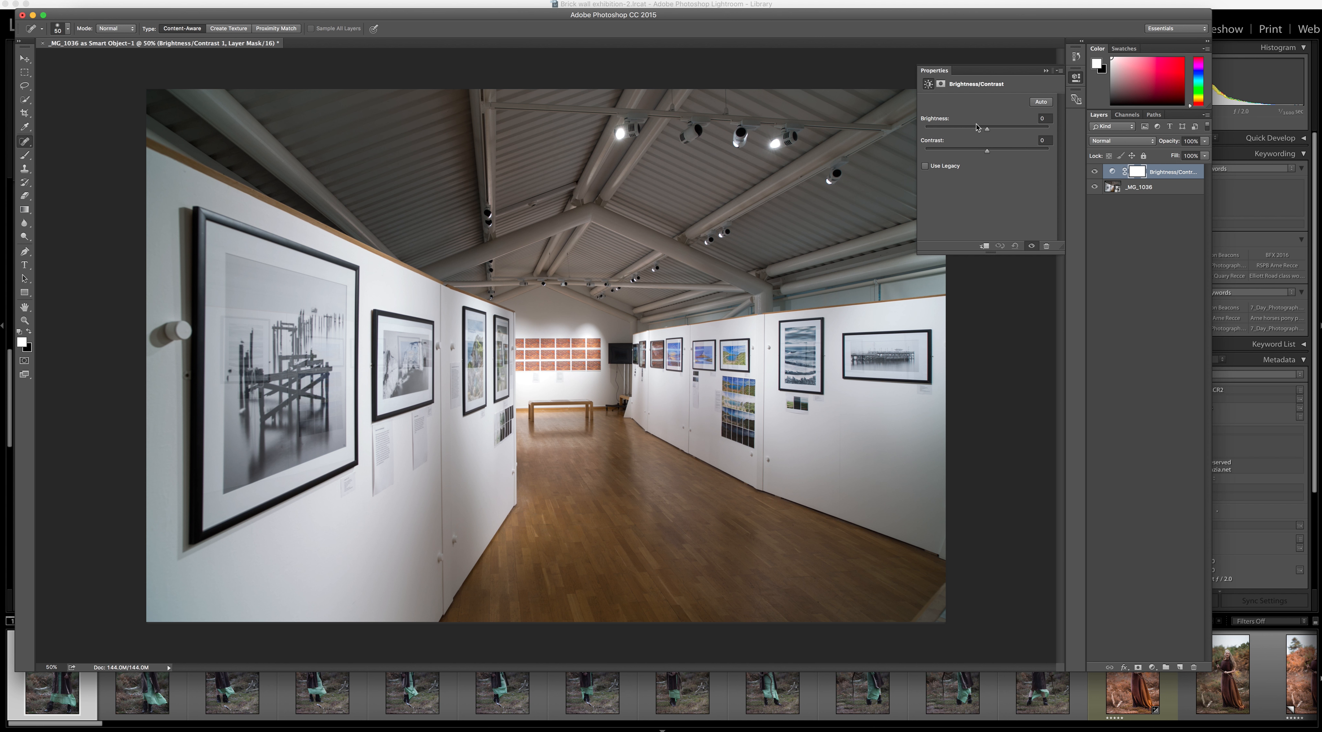
drag(987, 129, 1007, 152)
click(1045, 72)
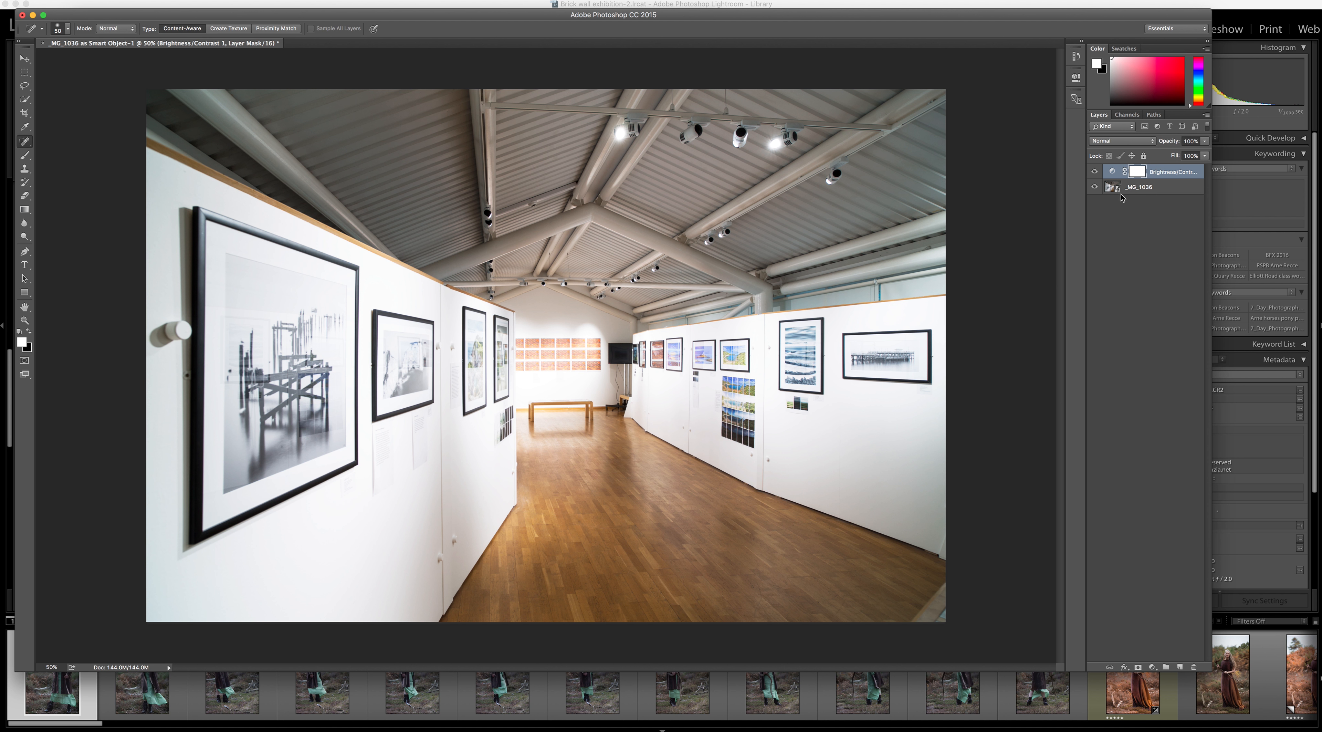
Reopen the _MG_1036 smart object's raw settings, set Whites to -30 and apply the change
click(1123, 211)
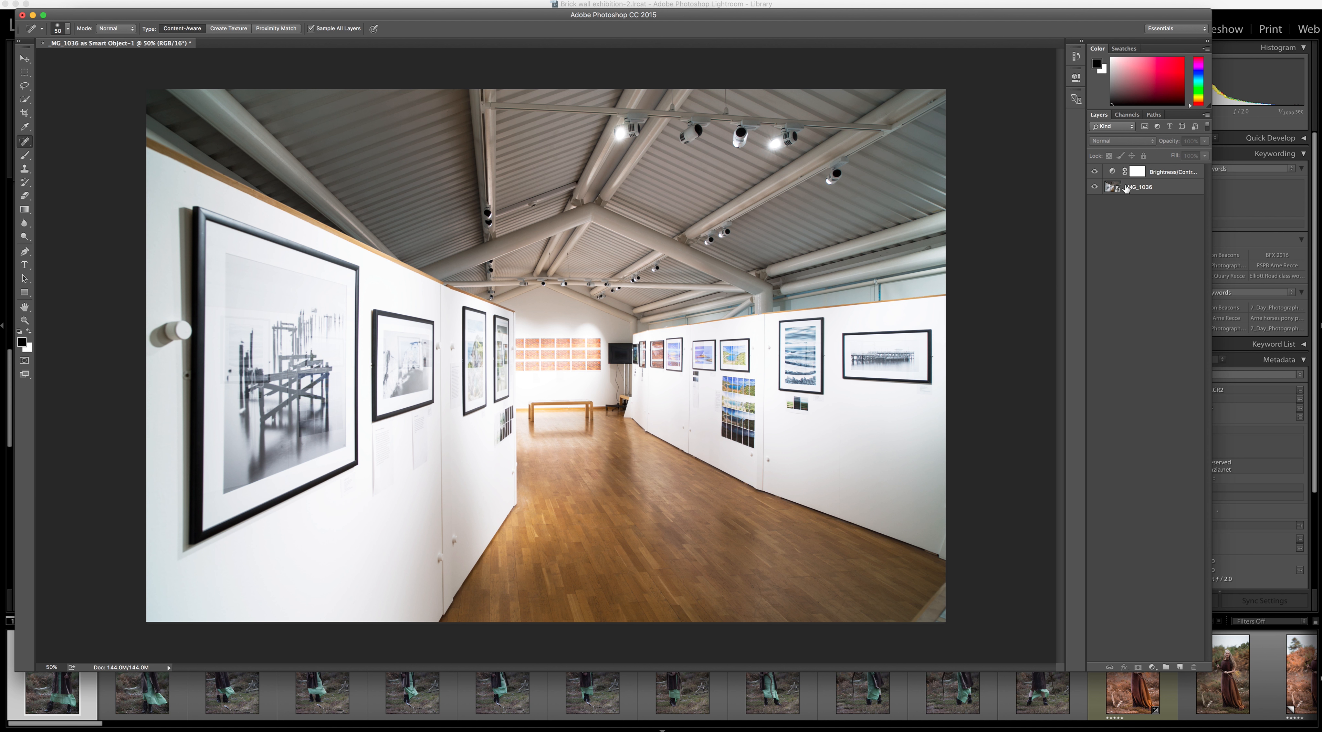
click(1115, 189)
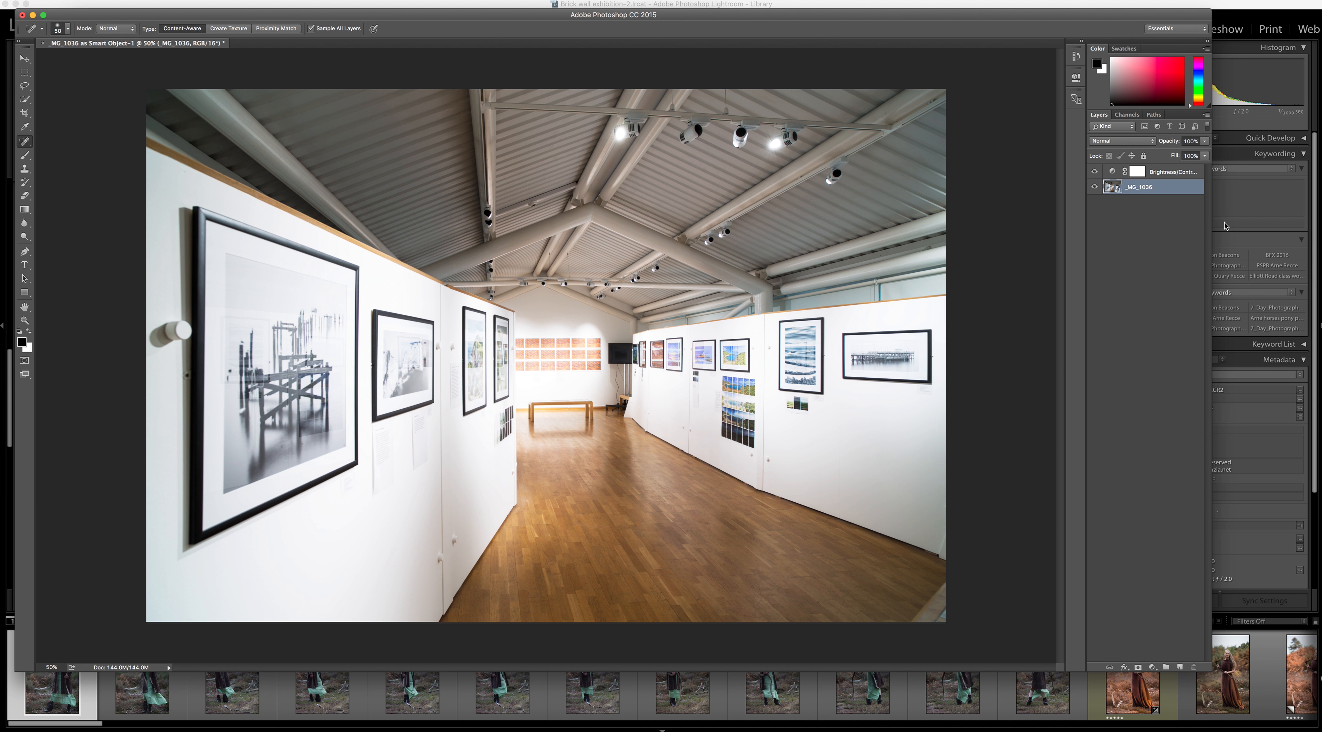
double_click(1112, 187)
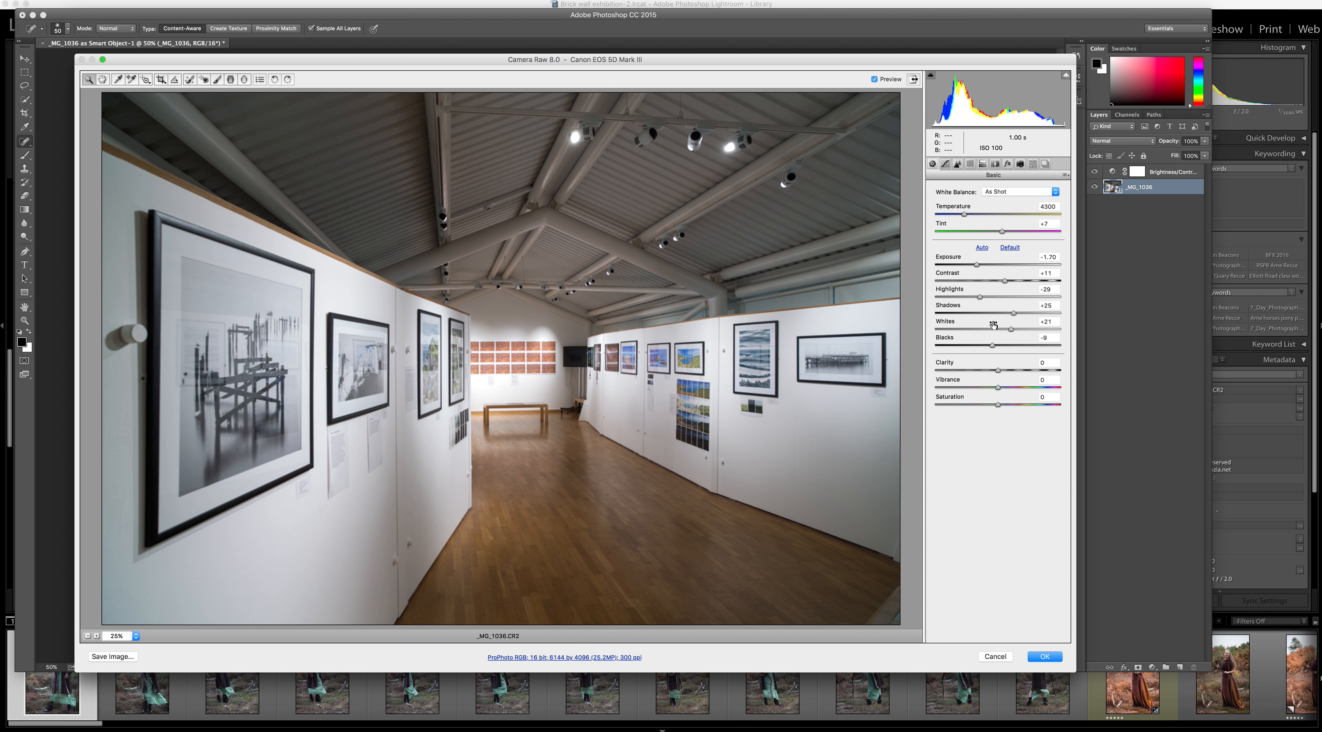
drag(1008, 333, 979, 330)
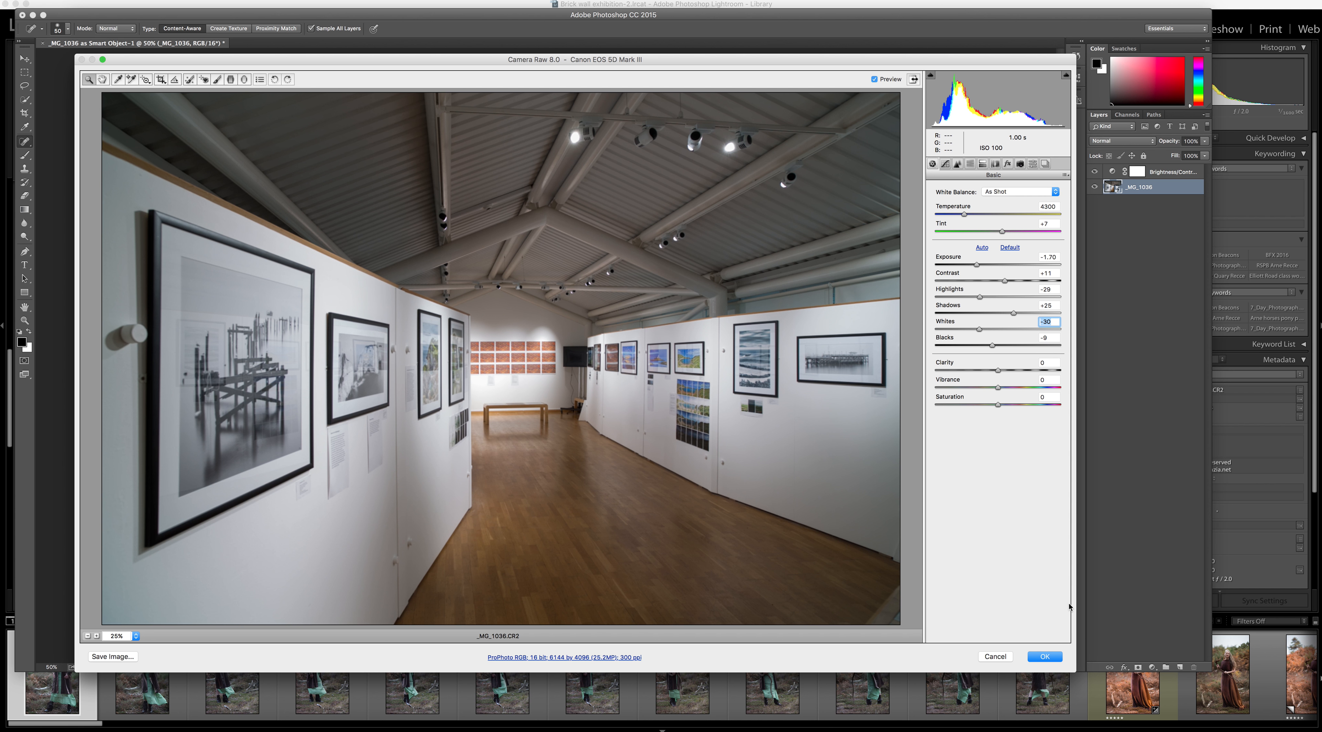
click(1045, 657)
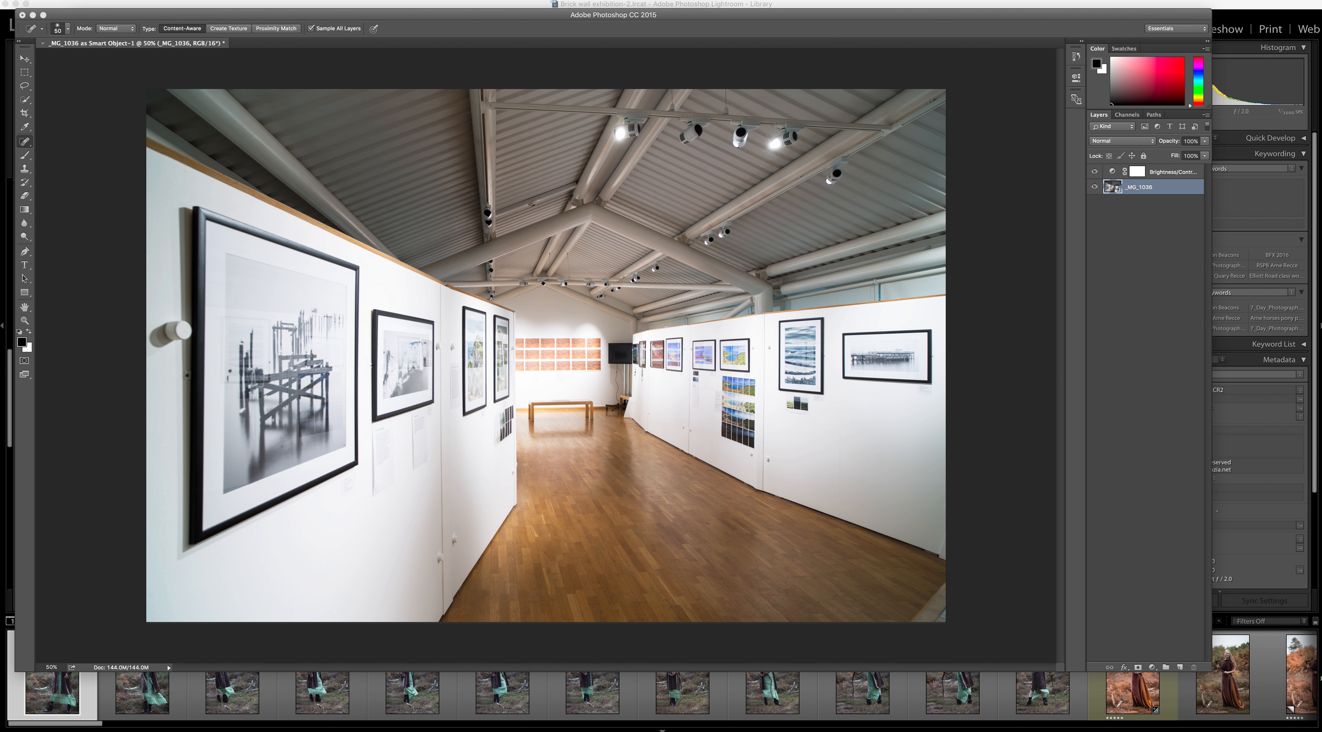
Start an Export As of the document and set the file format to JPG
click(89, 0)
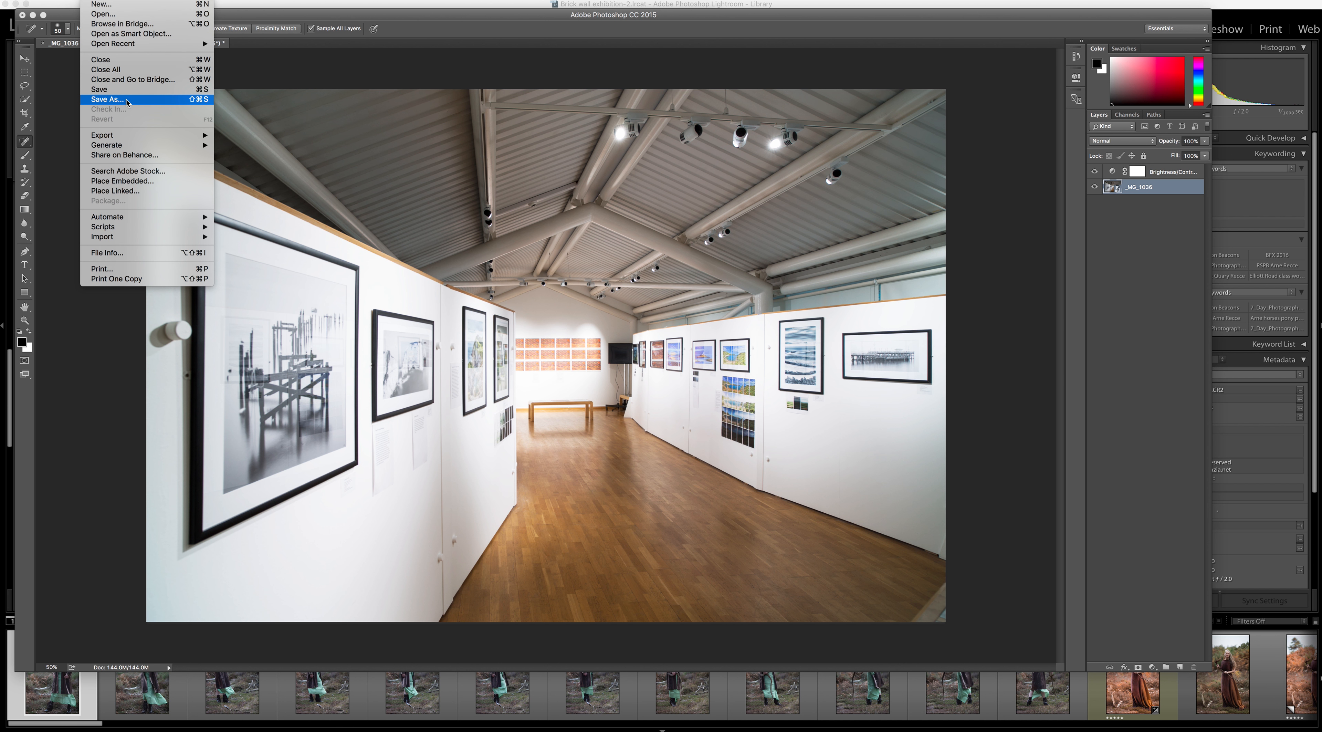
mouse_move(132, 136)
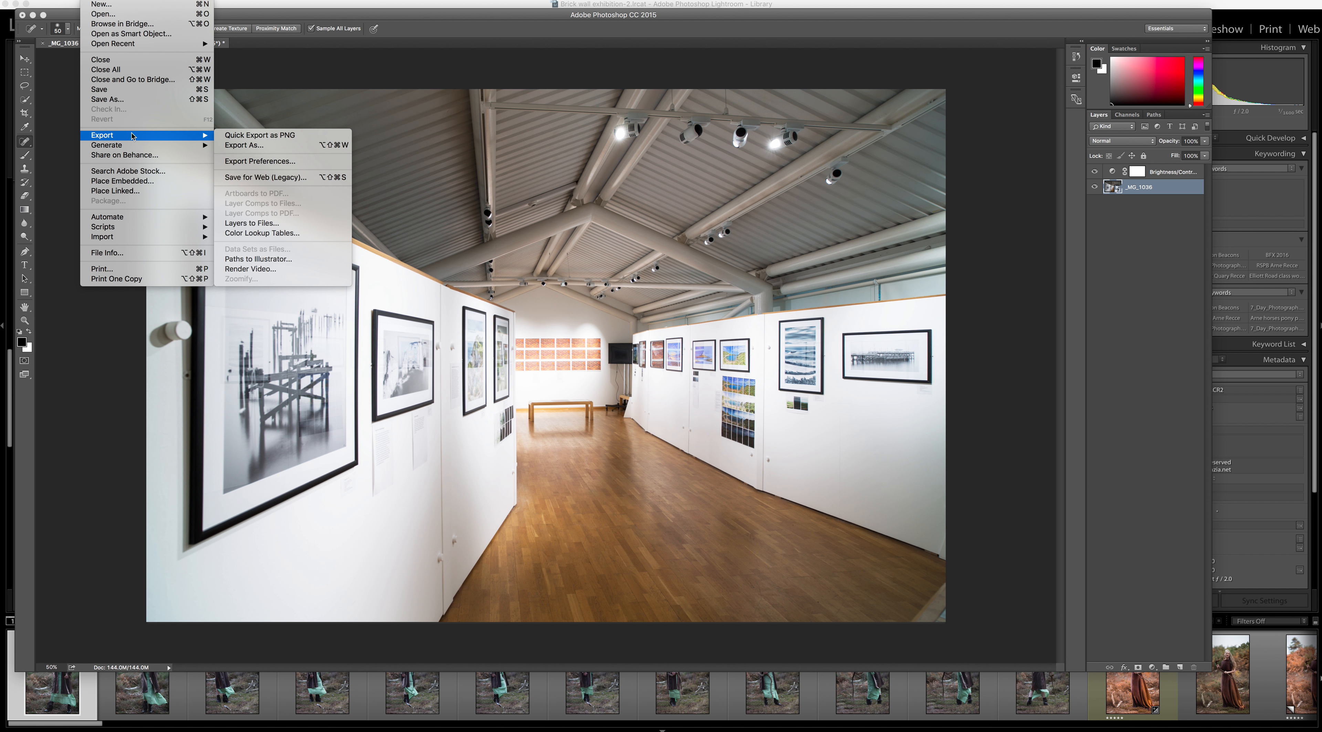
click(233, 147)
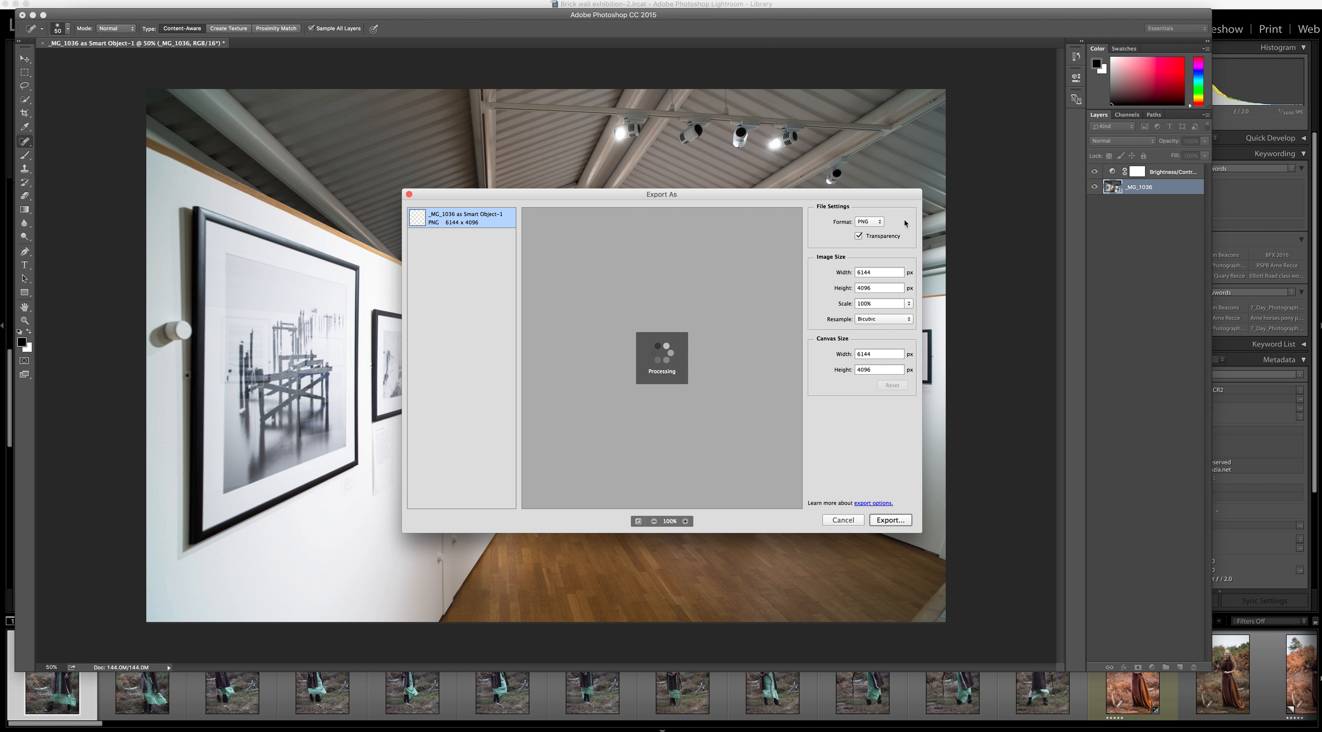
click(869, 222)
click(866, 236)
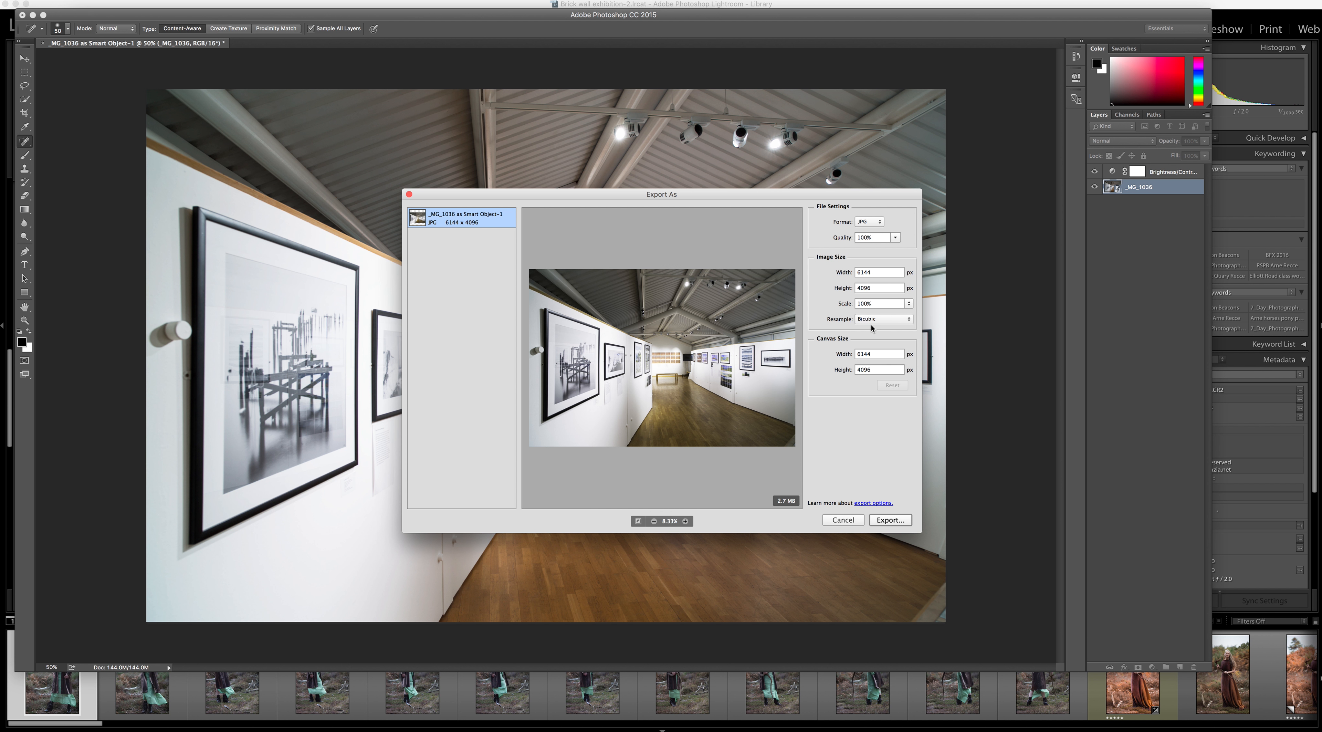
Set the export scale to 33.33% and the JPG quality to 85%, keeping Bicubic resampling
drag(776, 197, 769, 142)
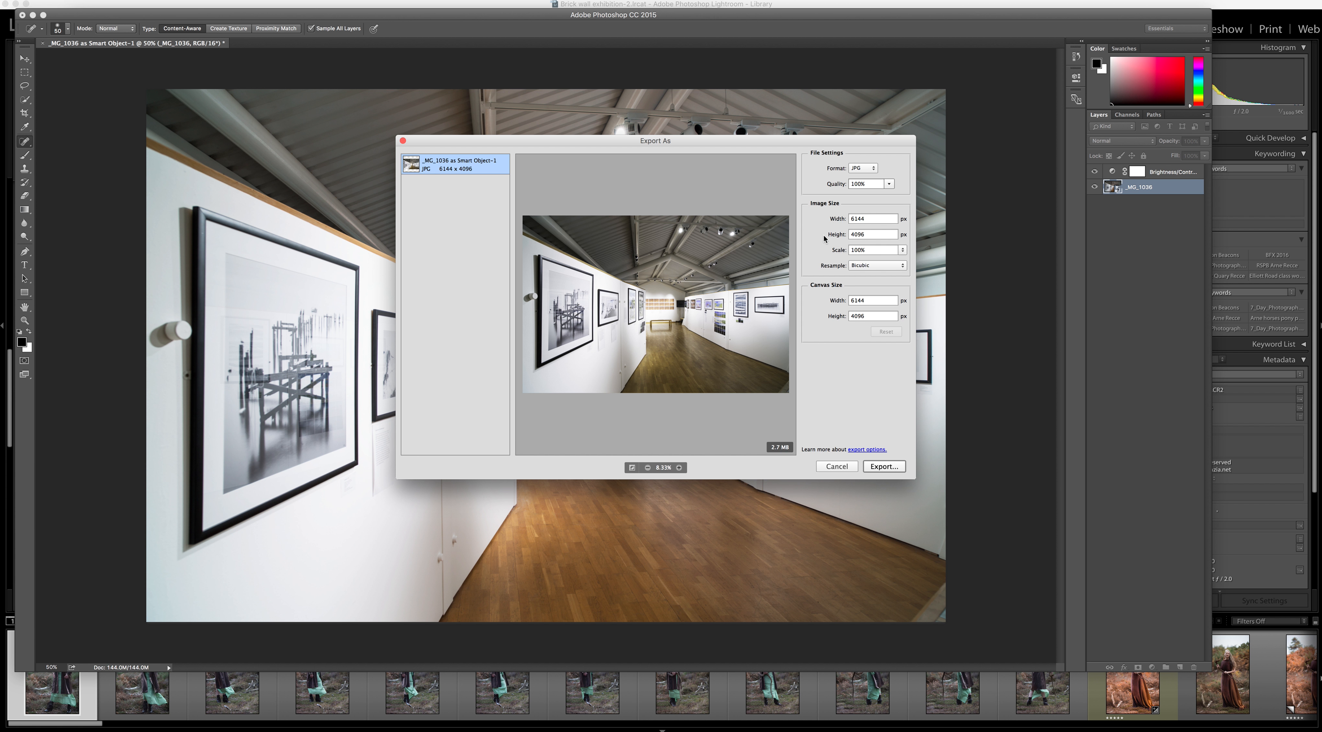
click(900, 266)
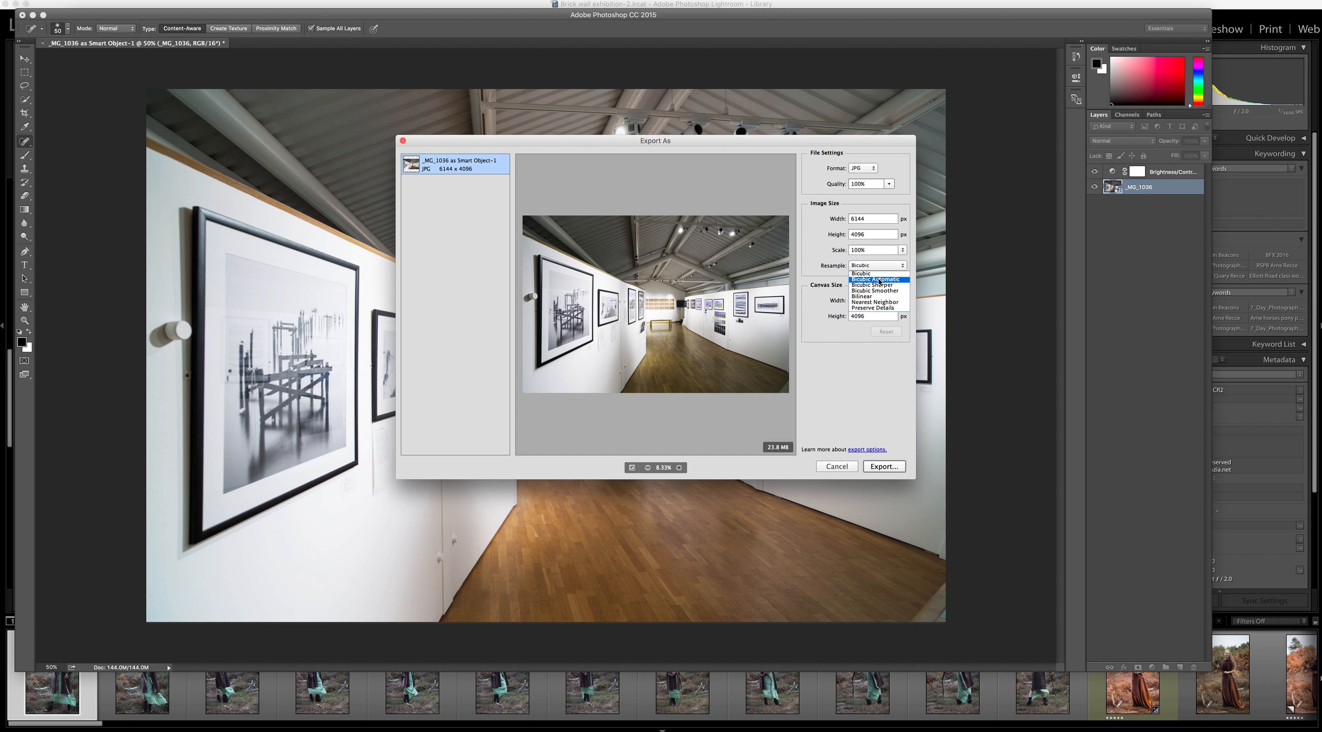
click(868, 359)
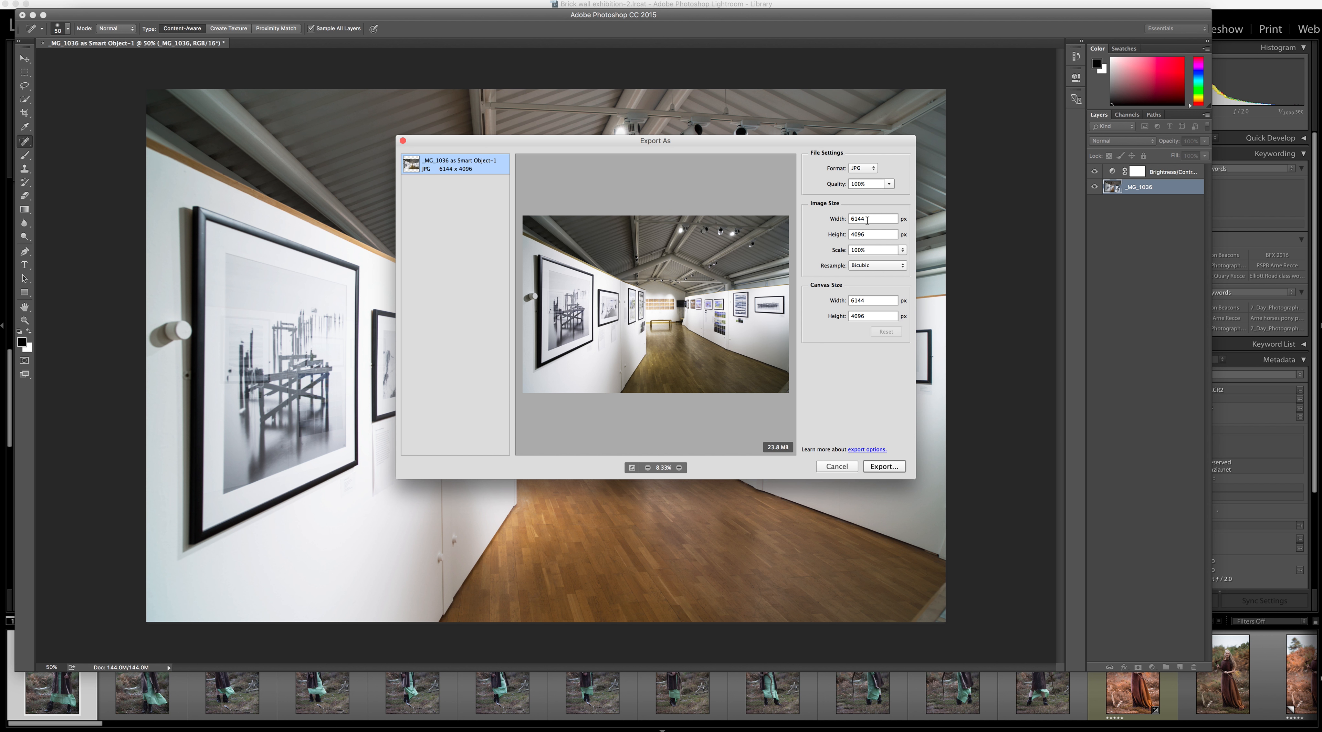
click(903, 250)
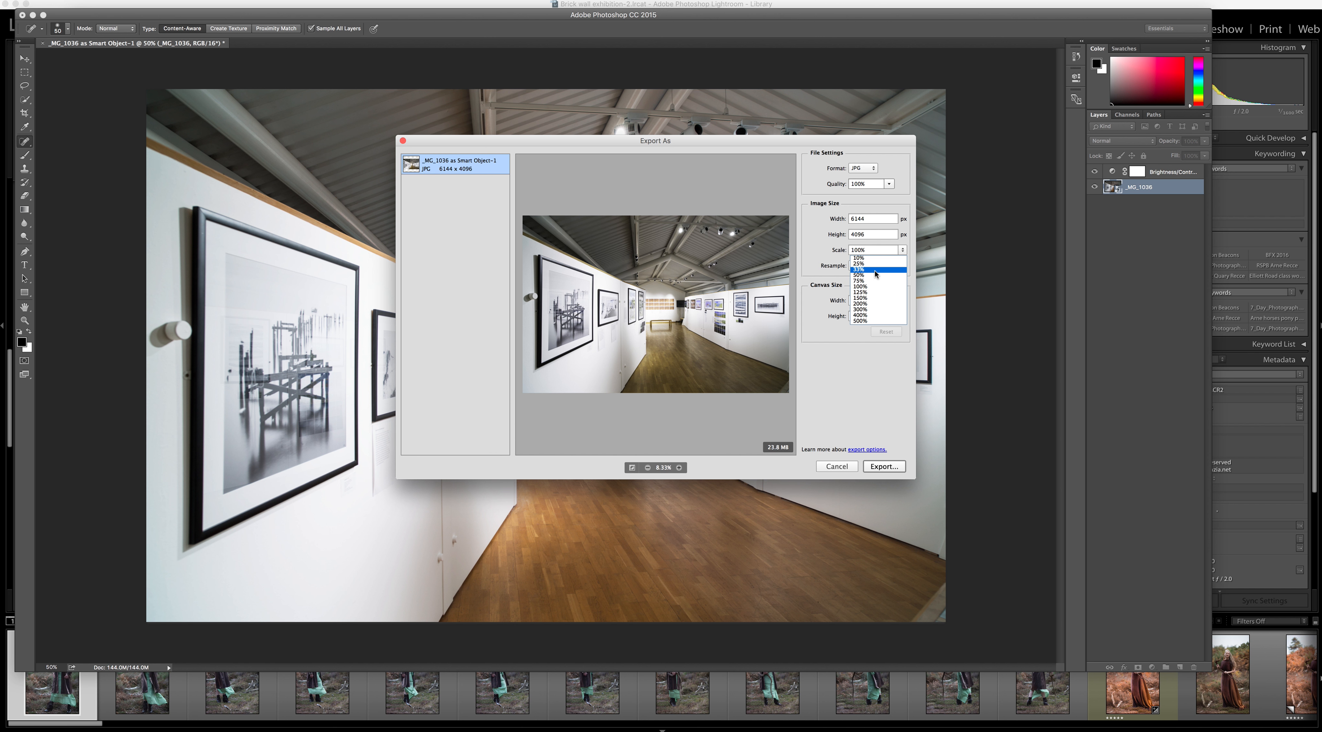
click(876, 270)
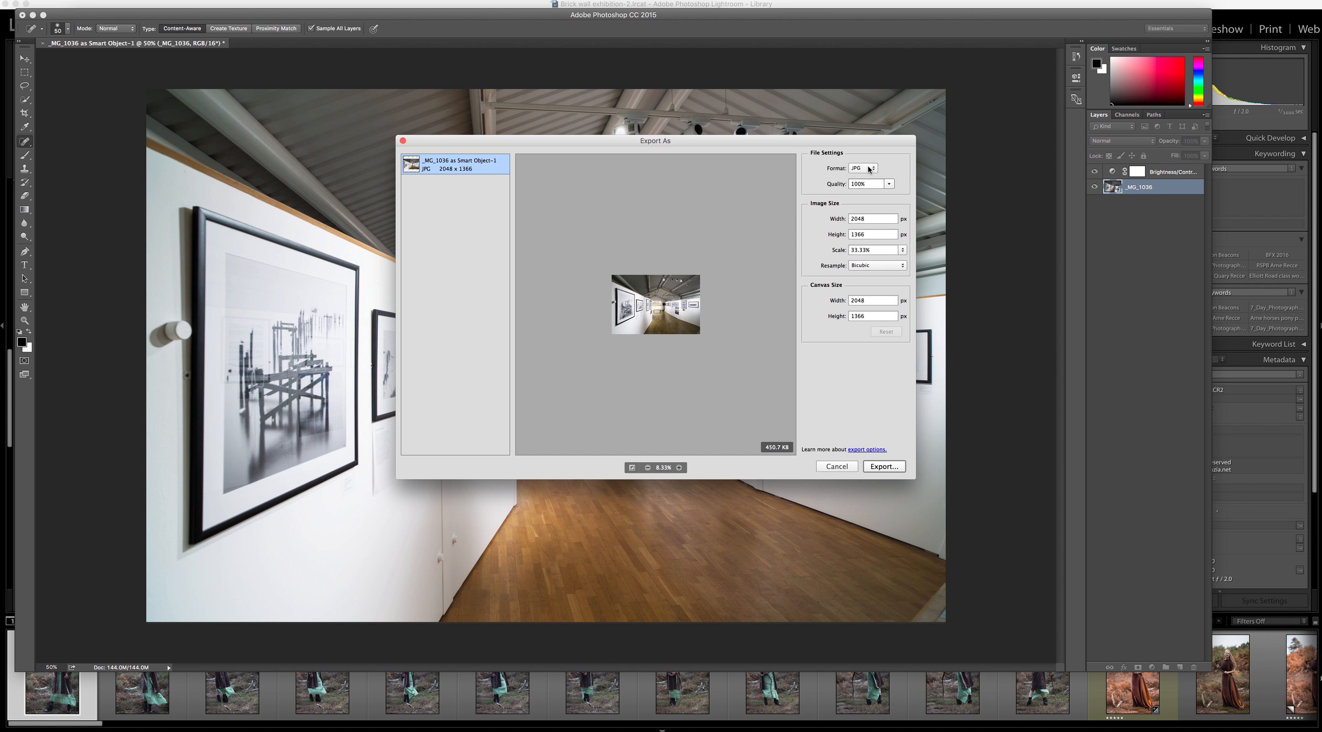
click(891, 184)
drag(897, 198, 888, 200)
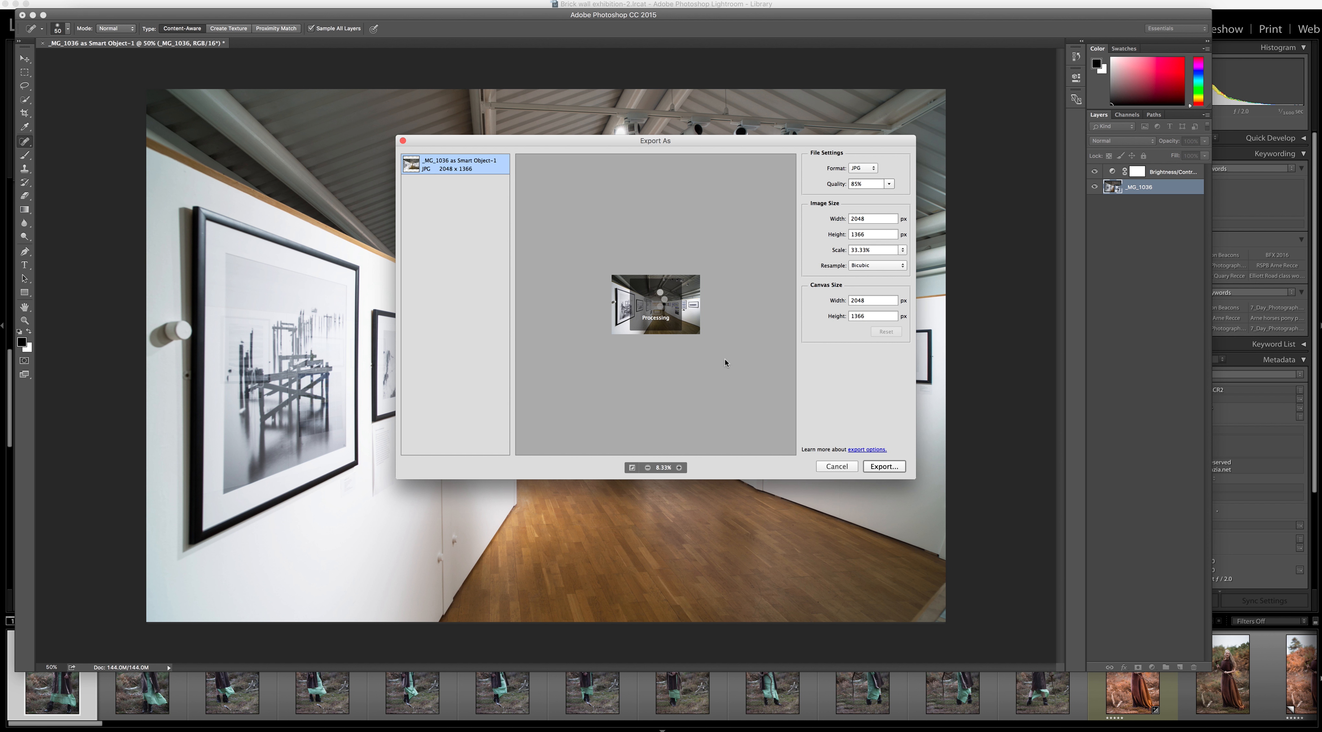
Examine the compressed export preview up close, enlarging it up to 200%
click(680, 467)
click(680, 467)
click(679, 468)
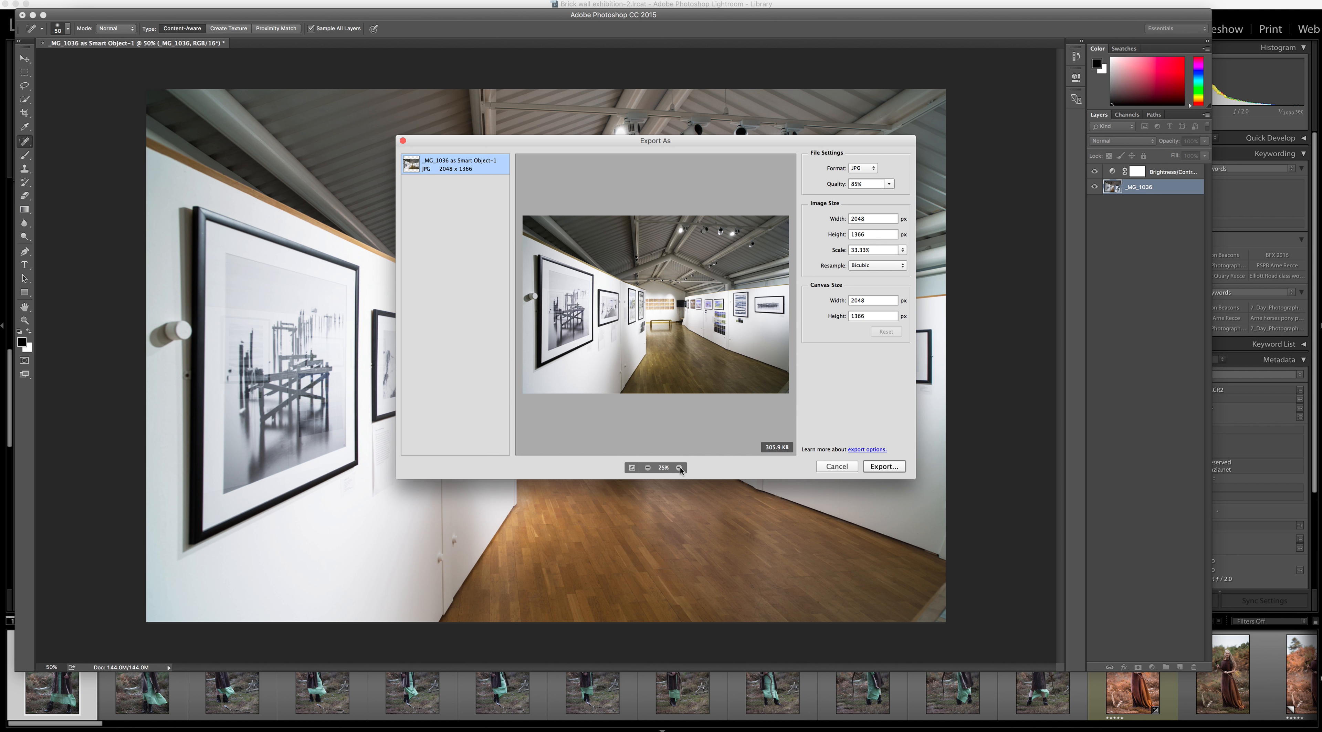
click(680, 468)
click(680, 467)
click(679, 467)
click(680, 467)
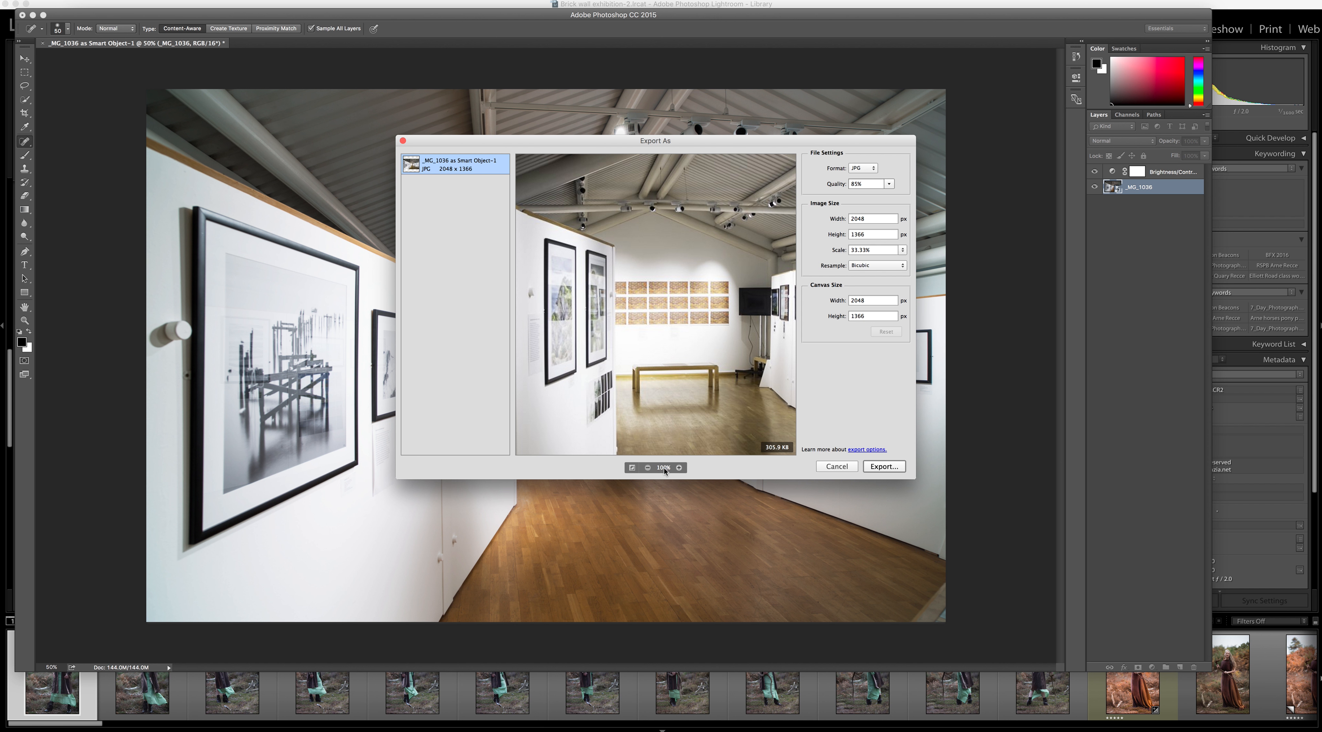
click(679, 468)
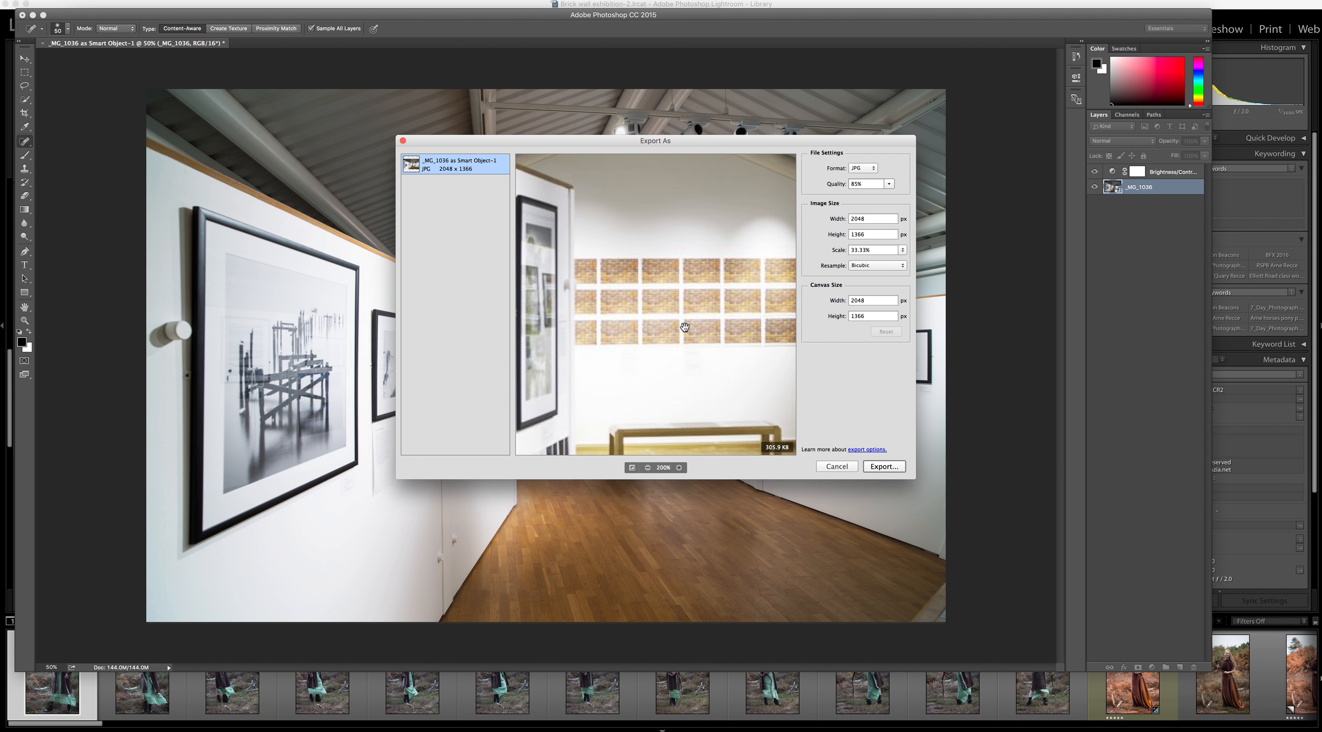
Return the export preview to 100% and set the resampling method to Bicubic Sharper
click(647, 467)
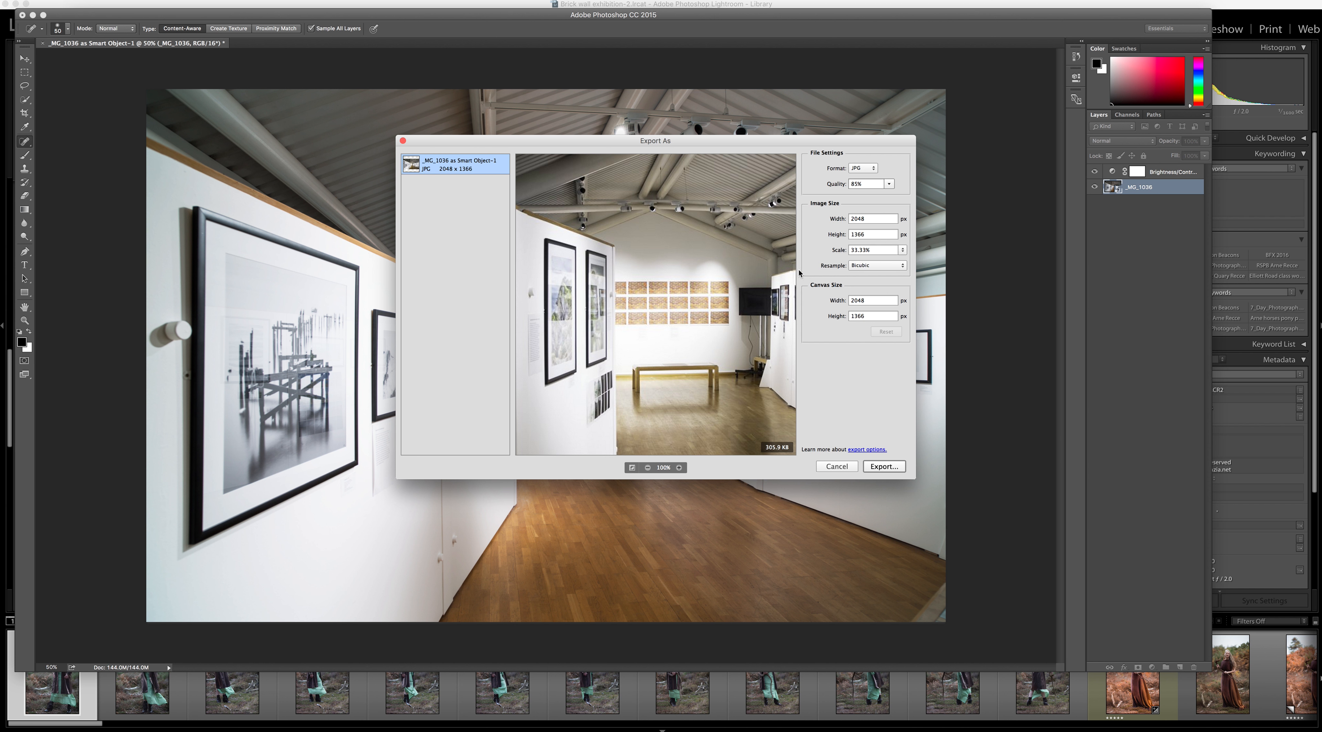
click(881, 267)
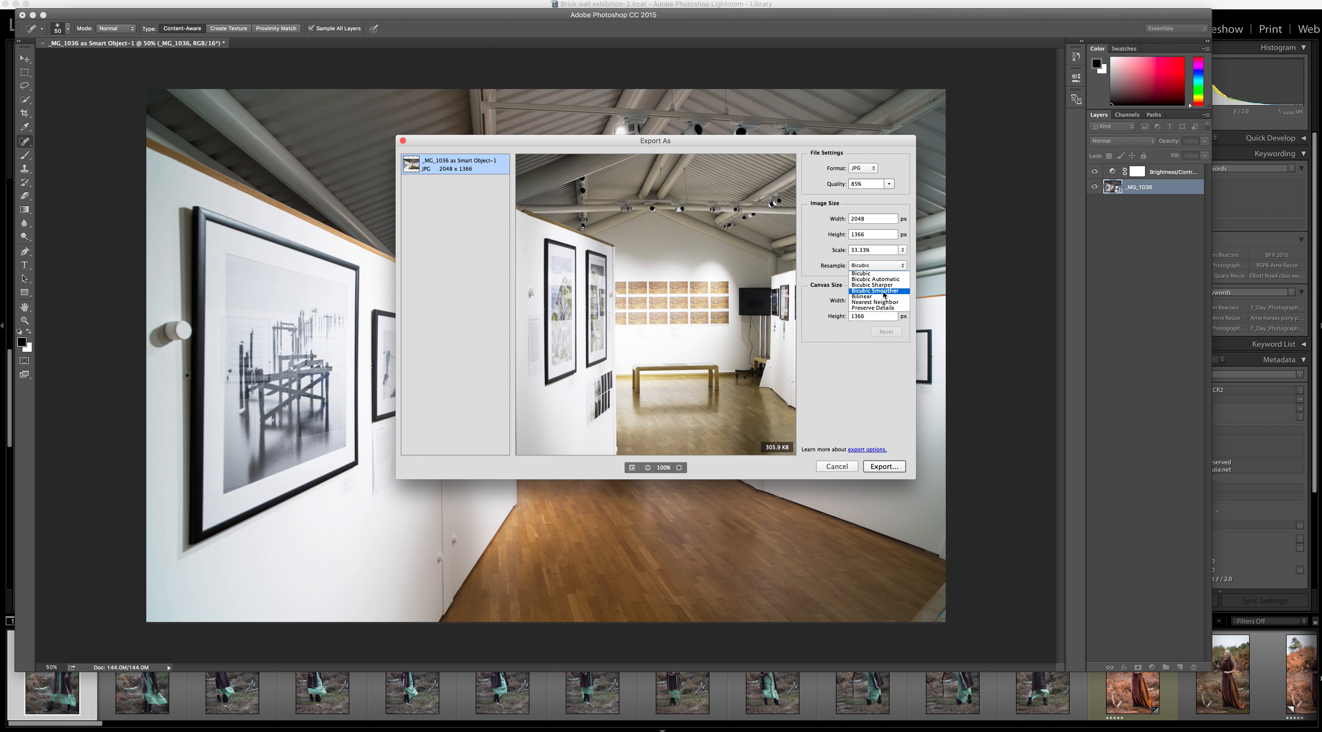
click(614, 289)
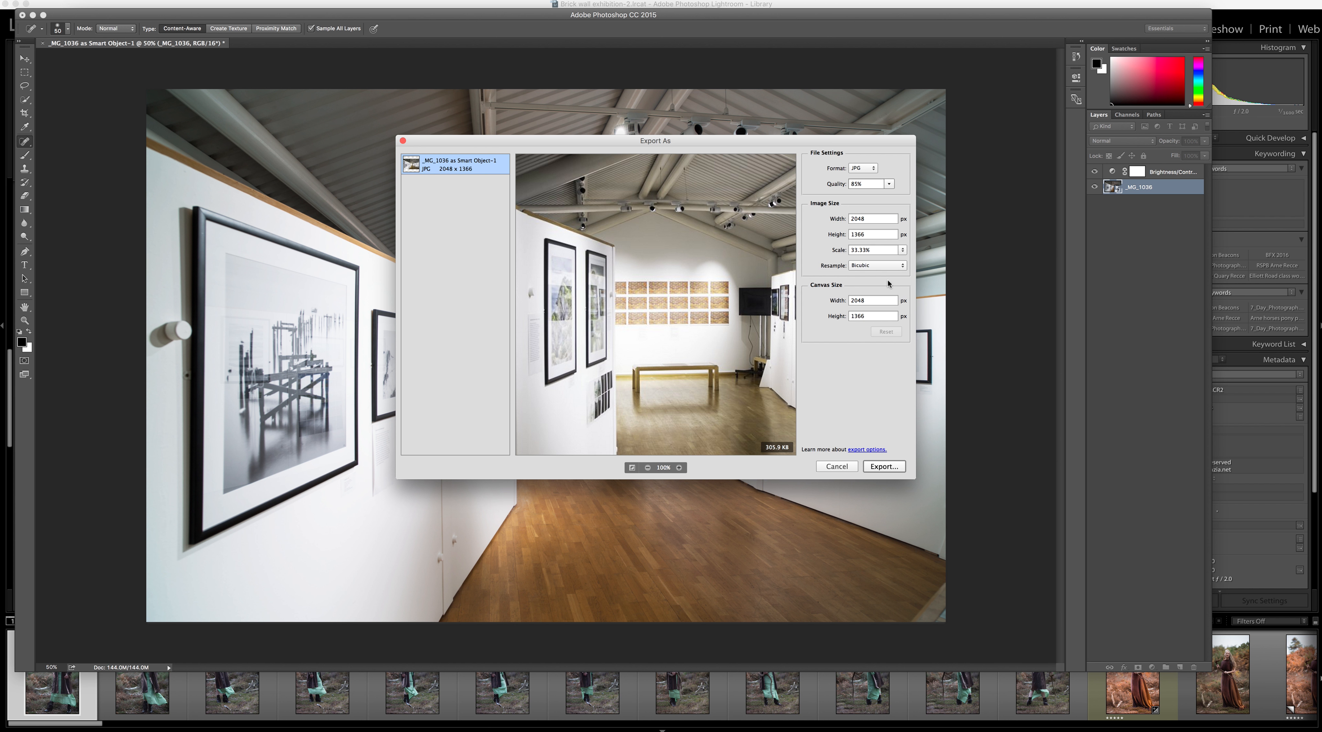
click(882, 267)
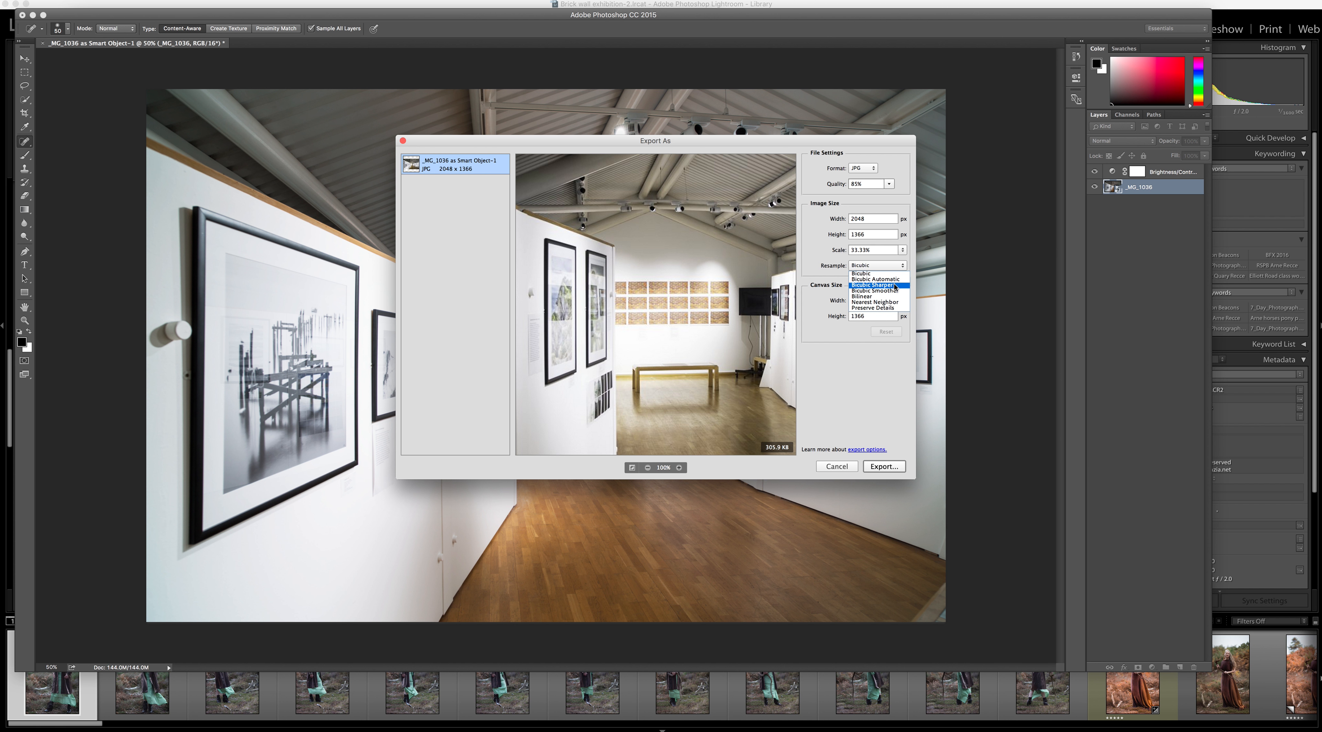
click(751, 281)
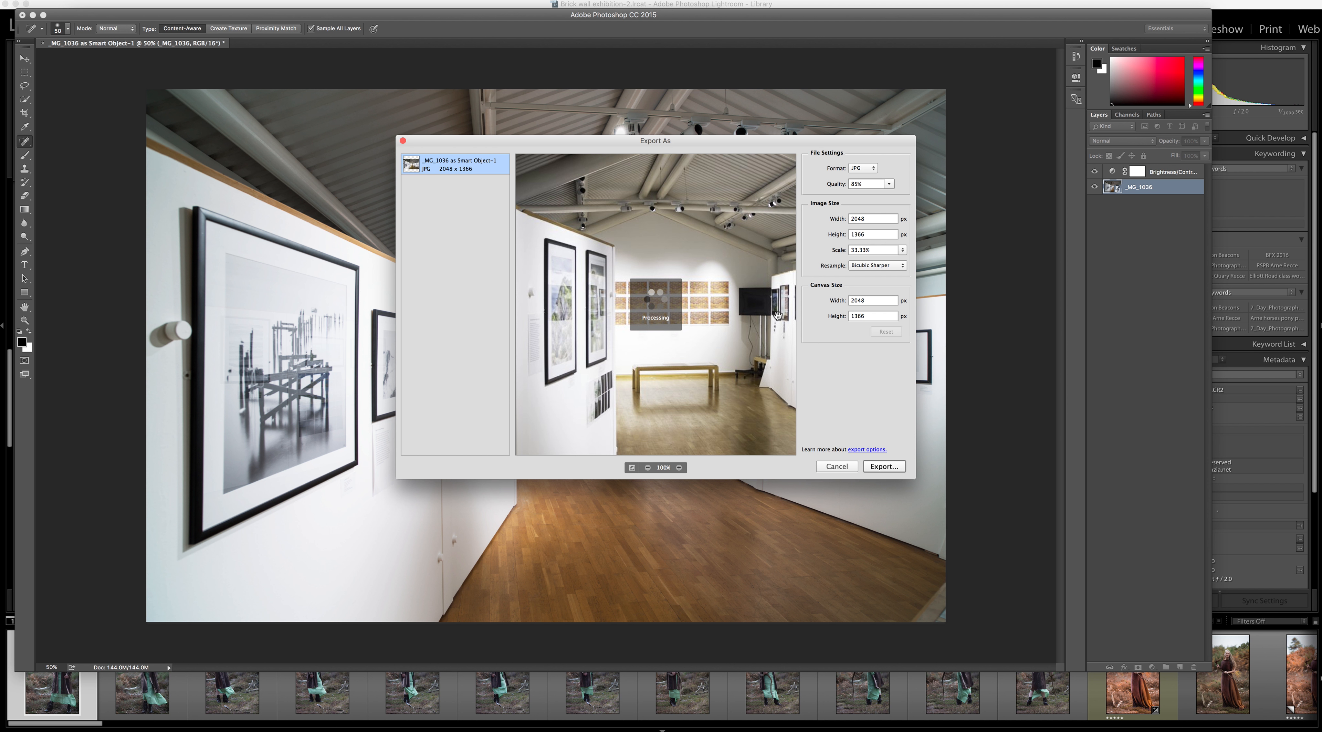
Export the JPG as _MG_1036 as Smart Object-1.jpg into a new folder named zzz inside the Publish folder
click(872, 468)
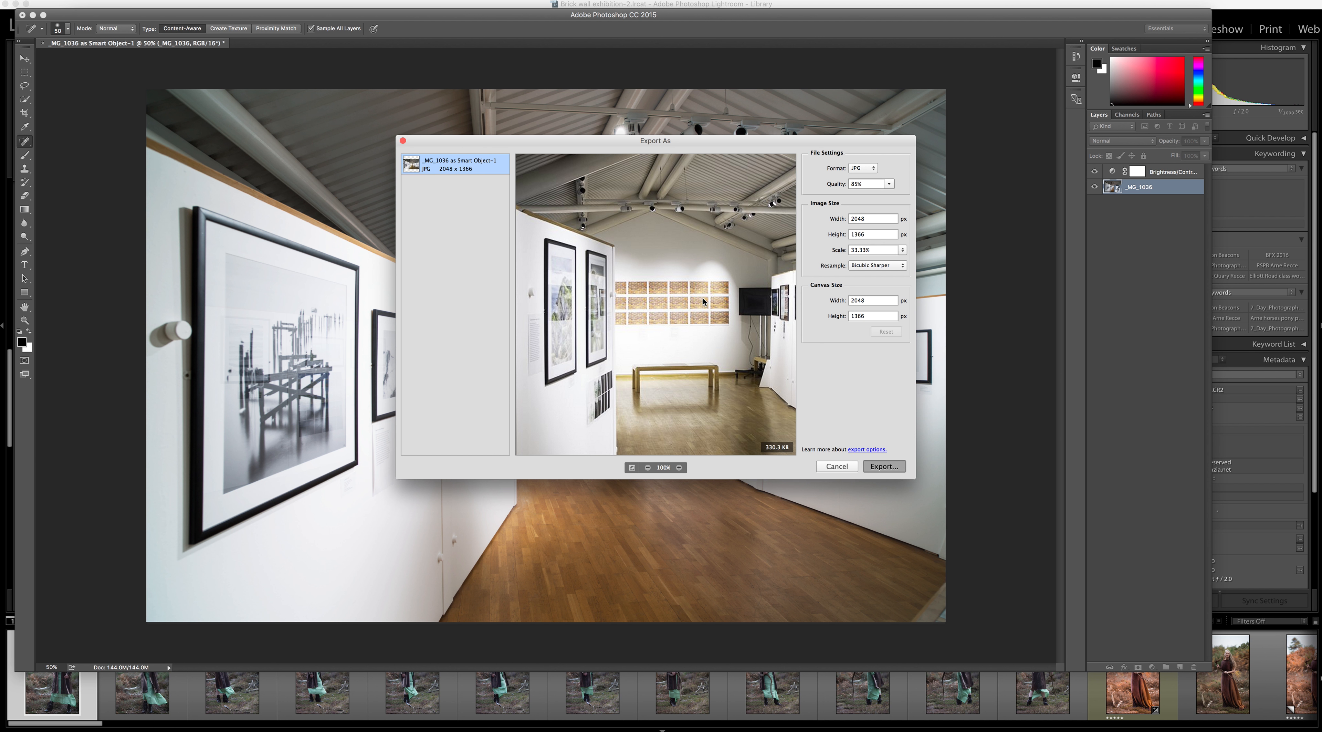
click(512, 282)
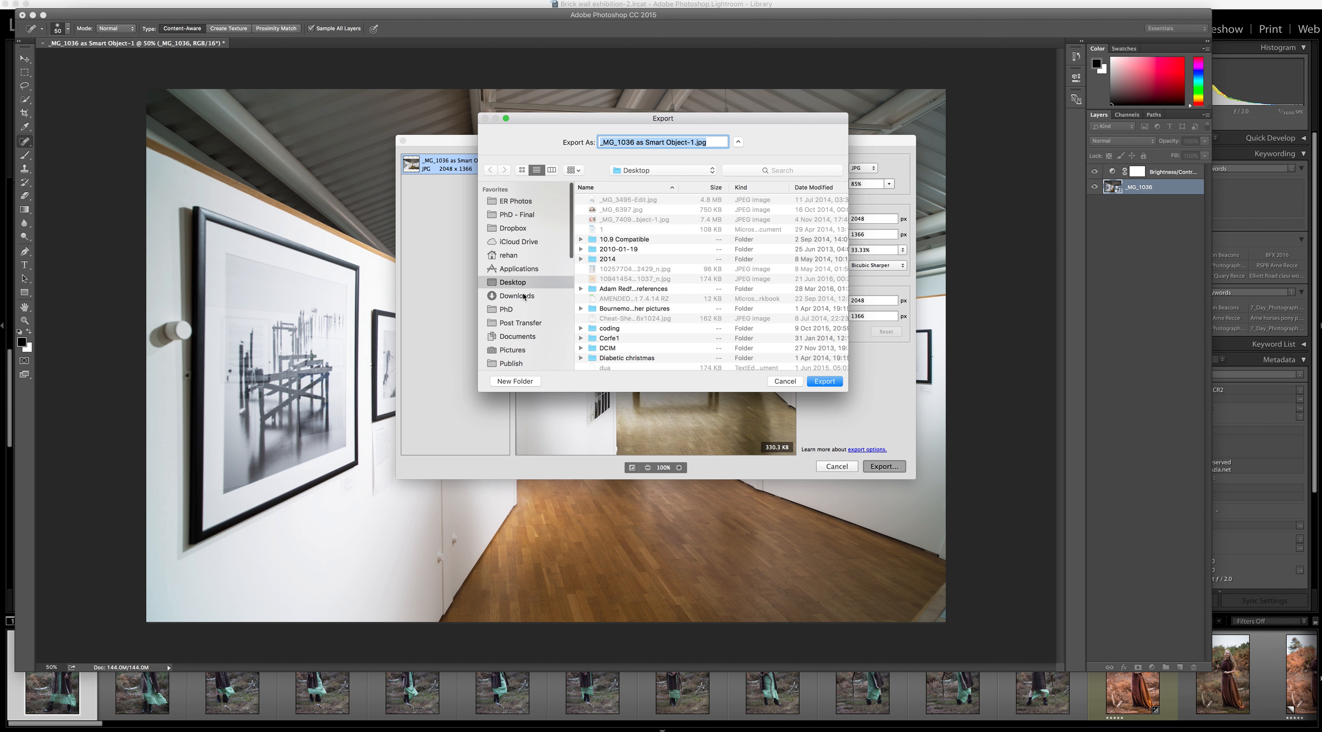
click(518, 362)
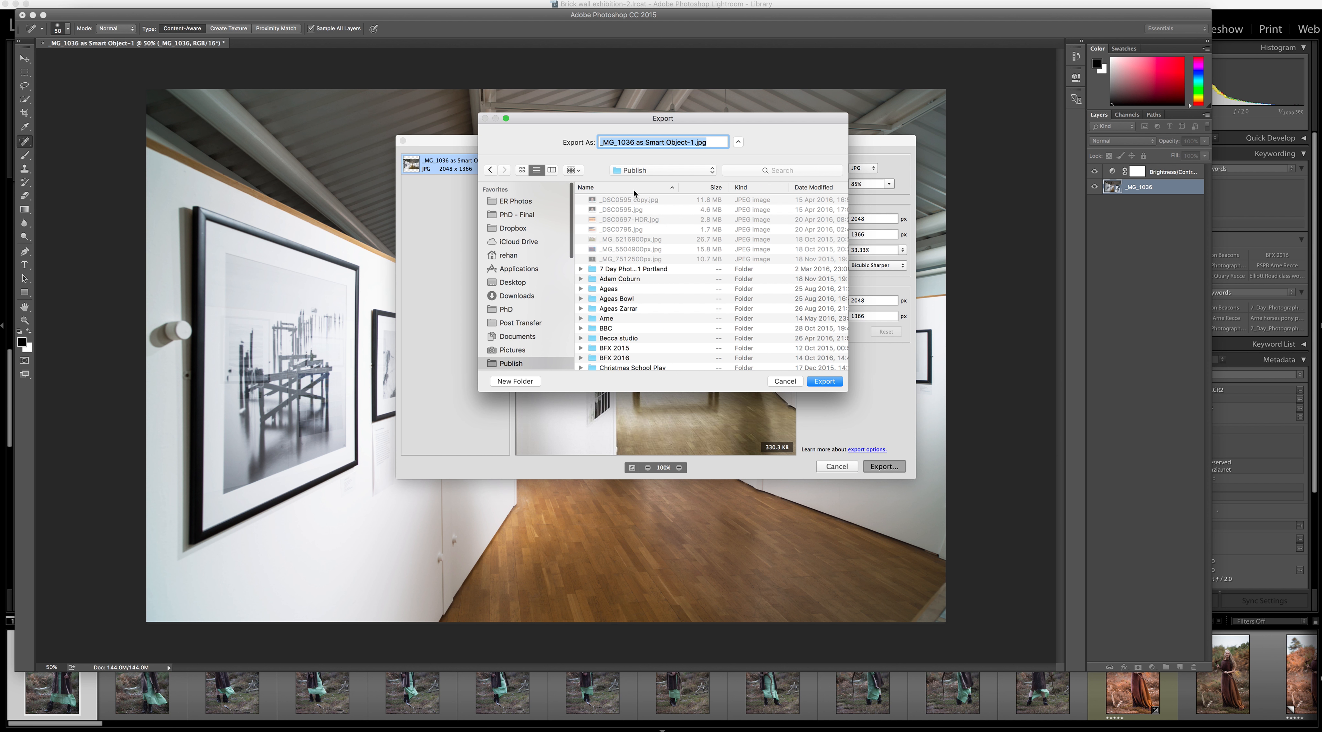
click(529, 381)
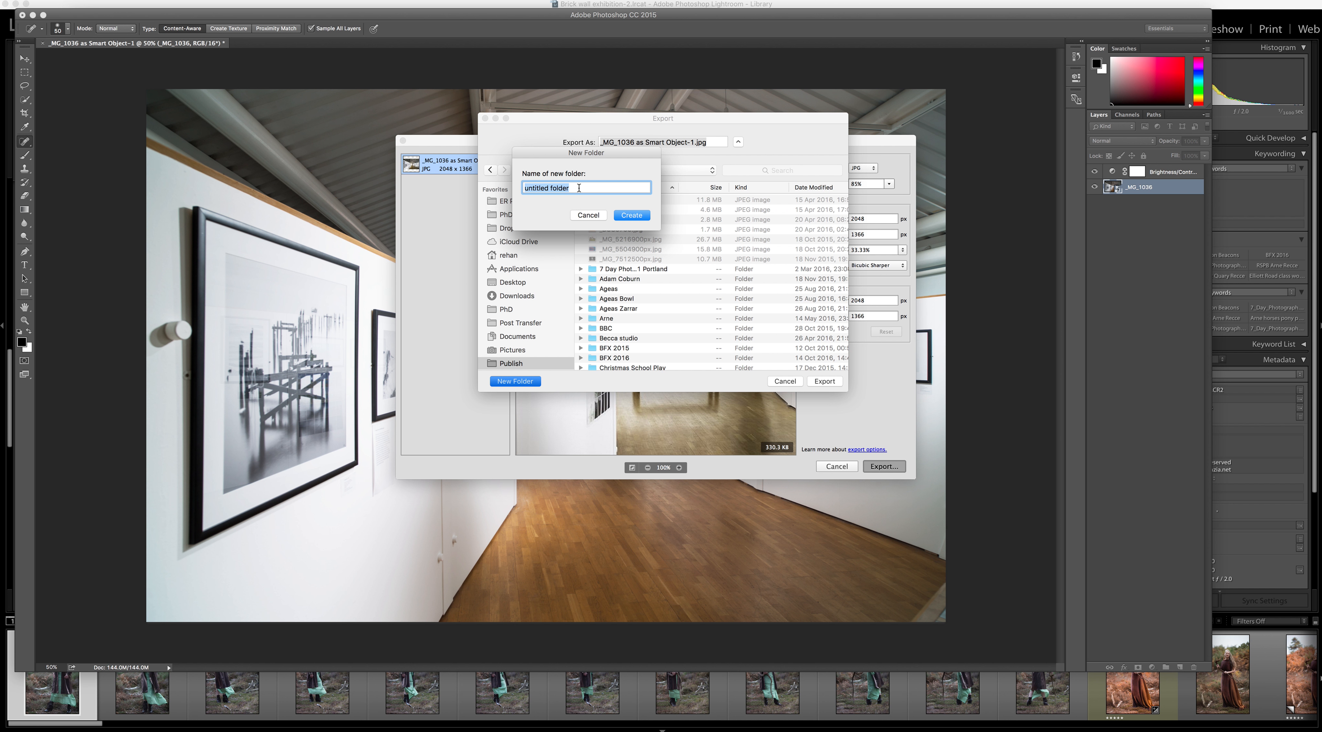
text(zzz)
click(633, 214)
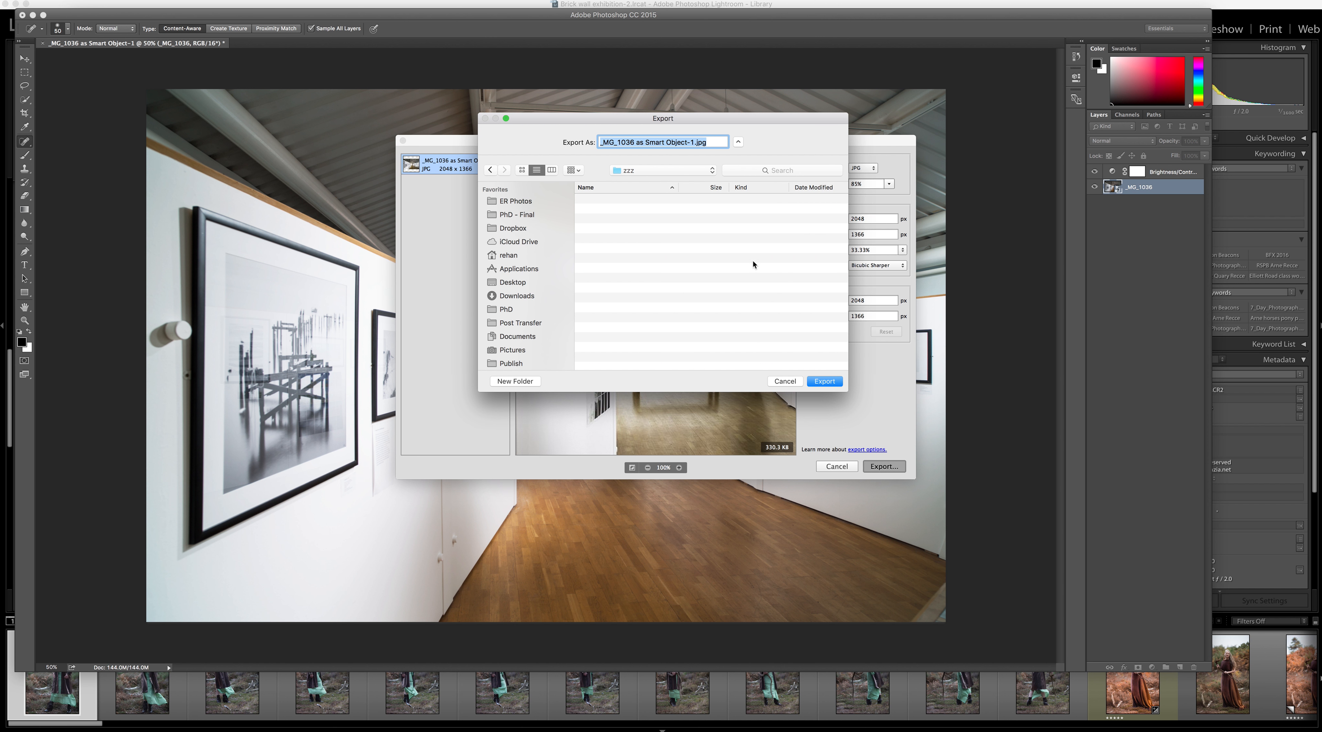
click(818, 382)
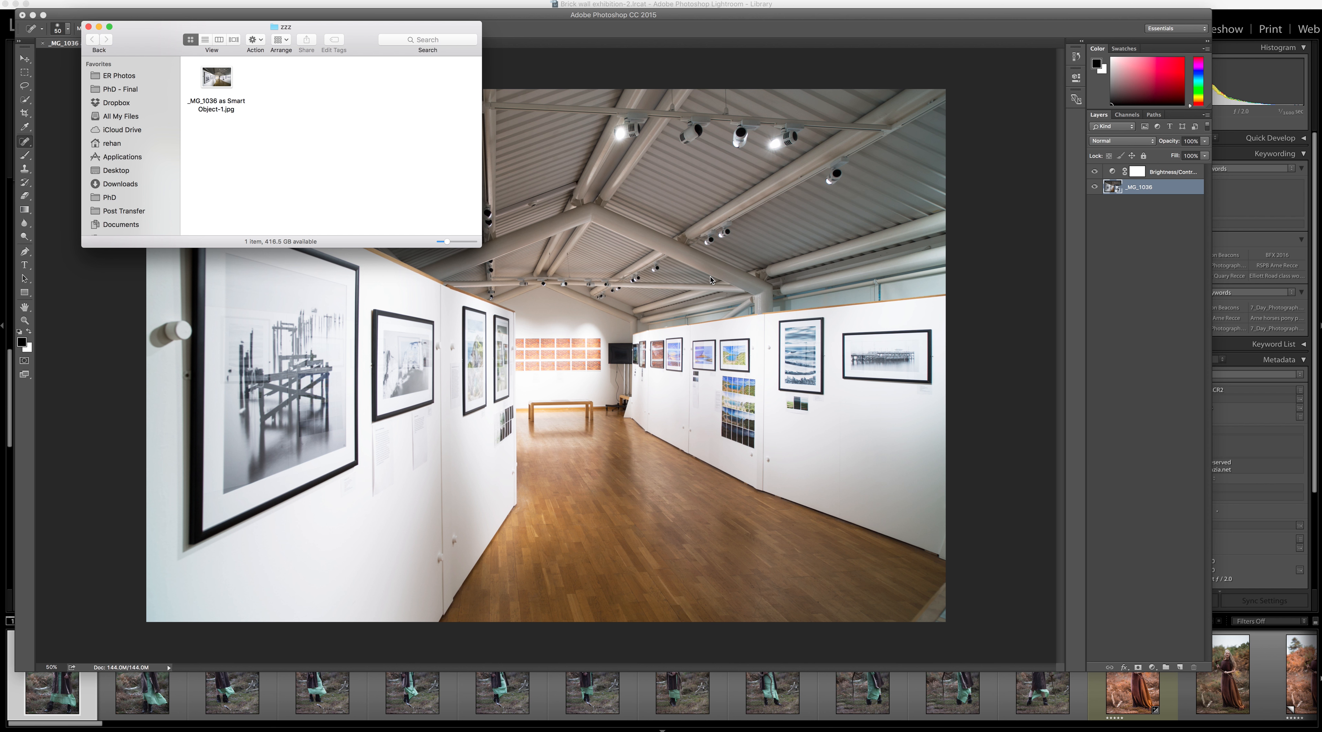
Switch to Finder and view the exported _MG_1036 as Smart Object-1.jpg in a quick preview
click(224, 78)
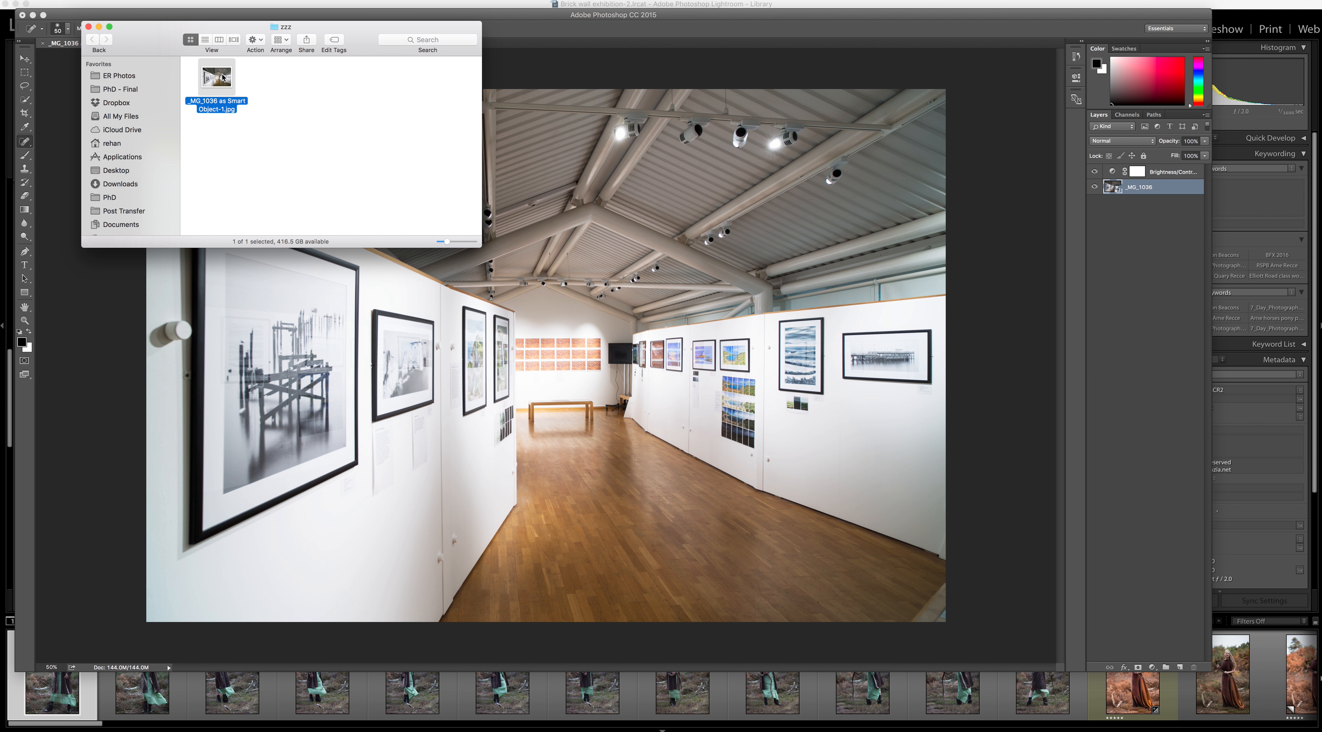
key(space)
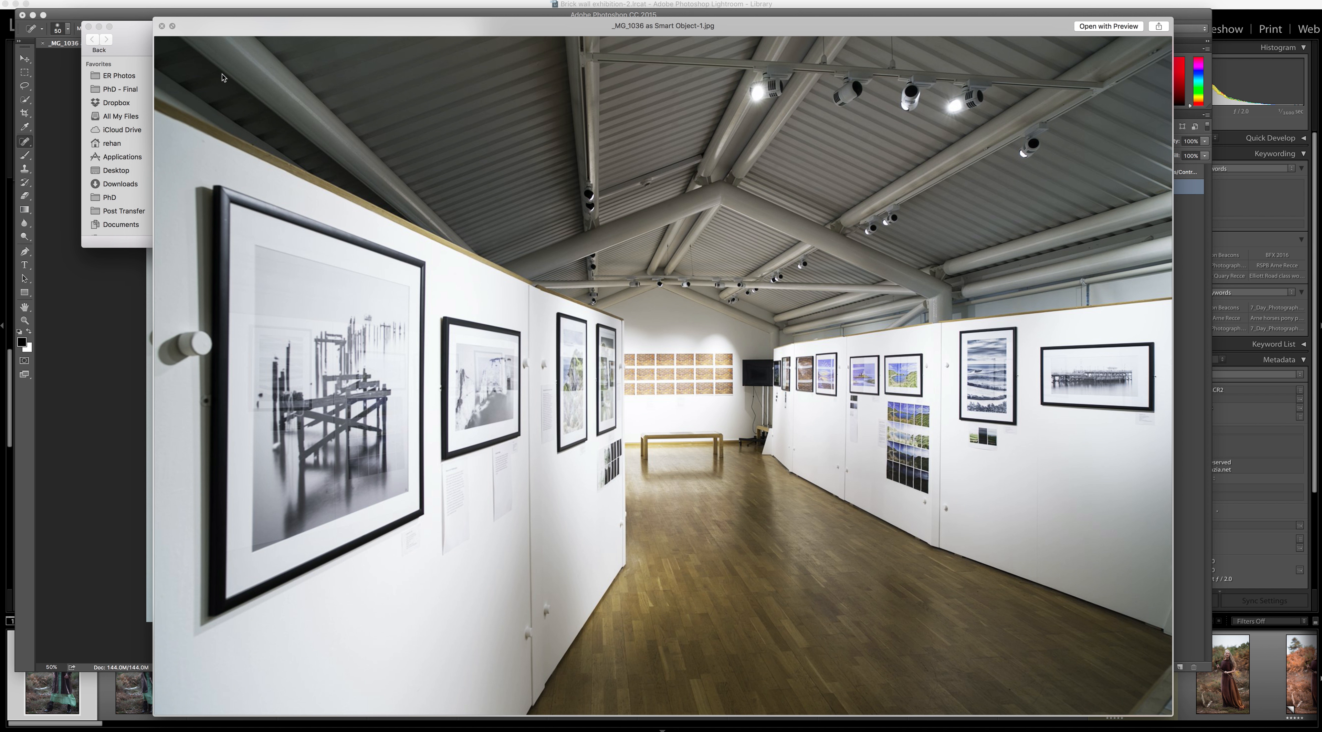